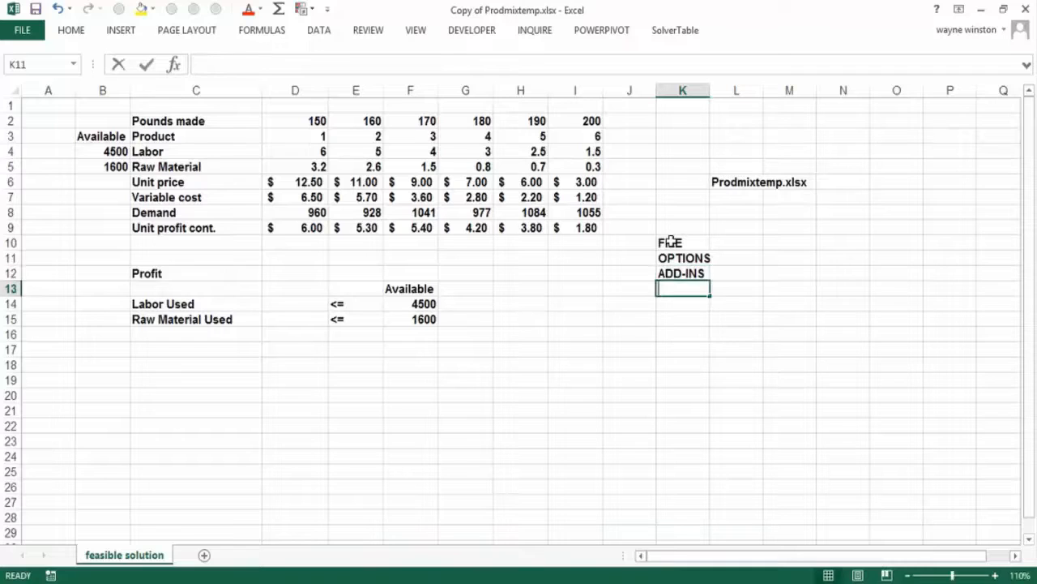
- Complete the add-in instructions list by entering "GO" in K13 and "SOLVER ADD IN" in K14
type("GO")
key("Return")
type("SOLV")
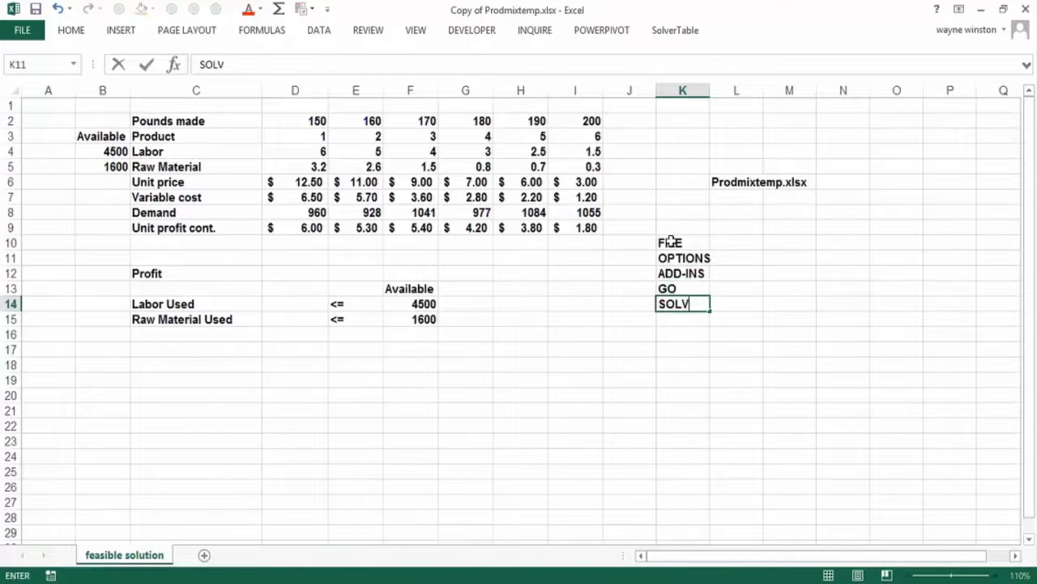
type("E R ADD IN")
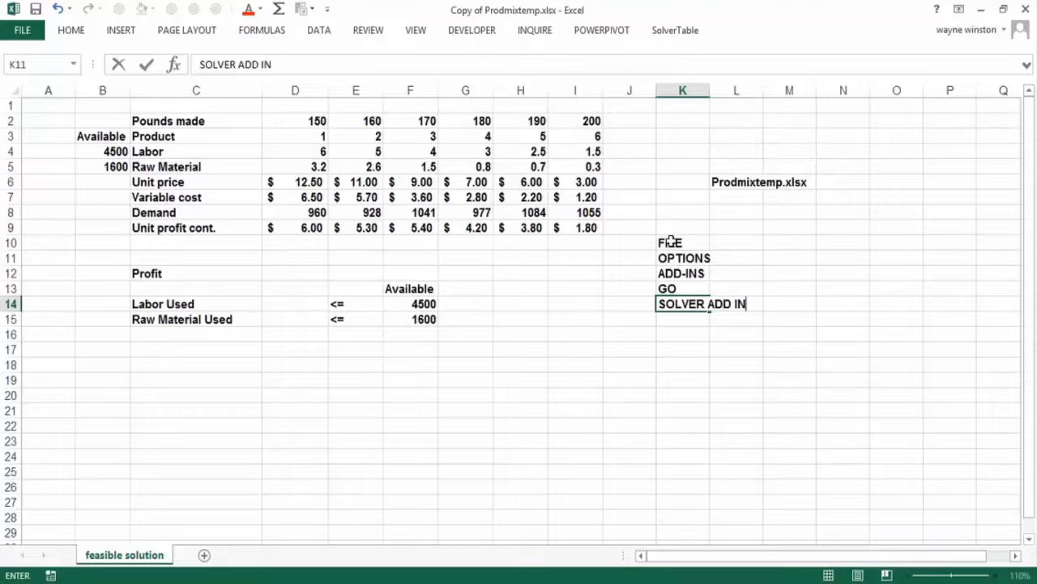
key("Return")
- View the list of available Excel add-ins to check the Solver Add-in, then close it without changes
left_click(22, 30)
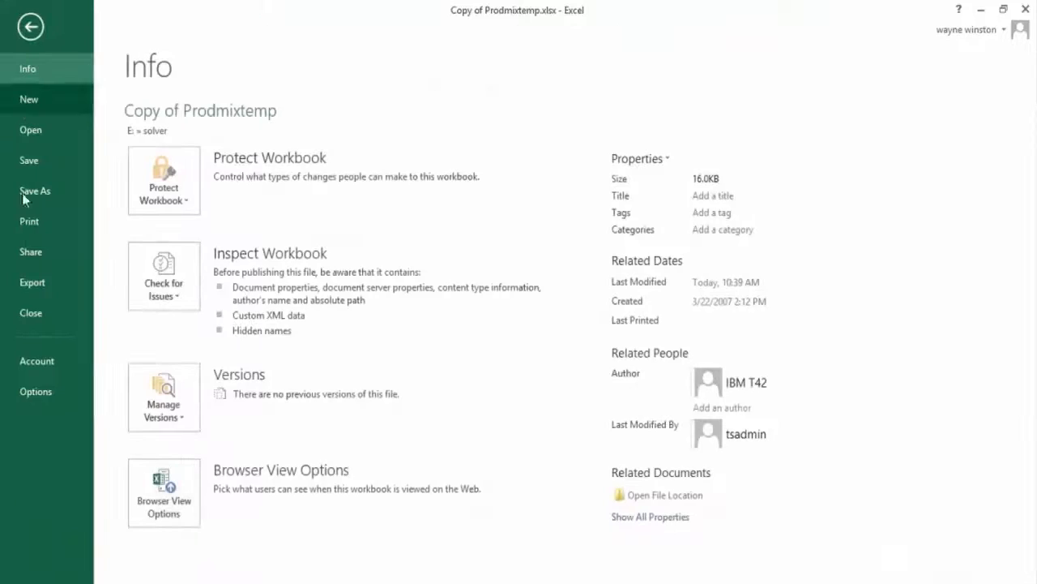
left_click(37, 392)
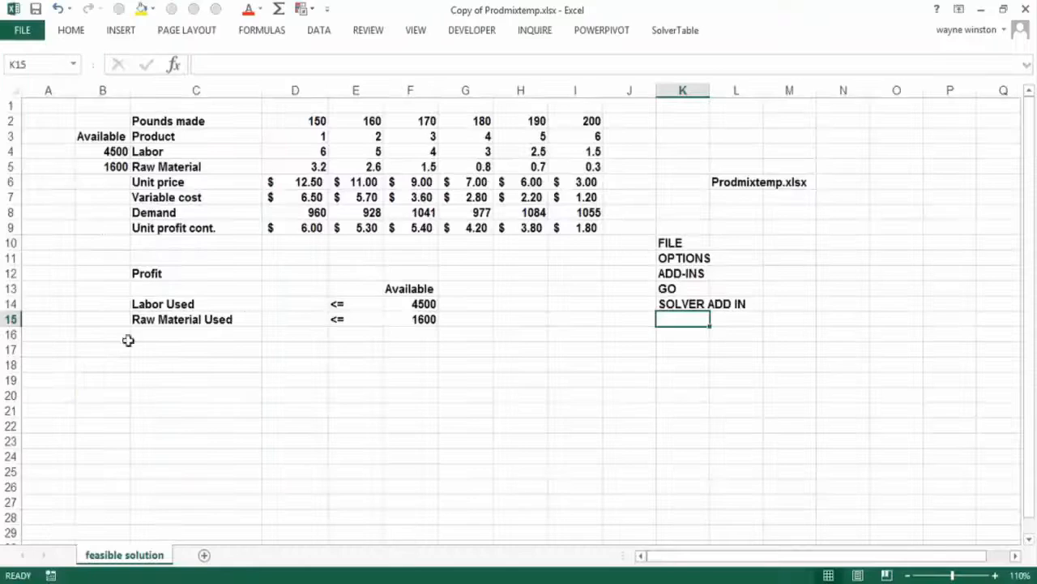
left_click(85, 225)
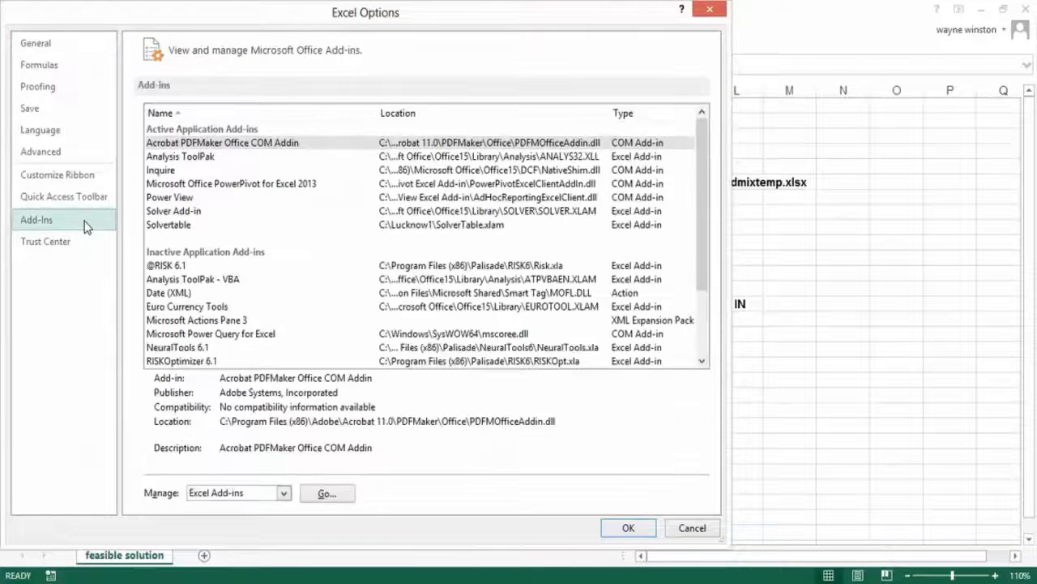
left_click(324, 494)
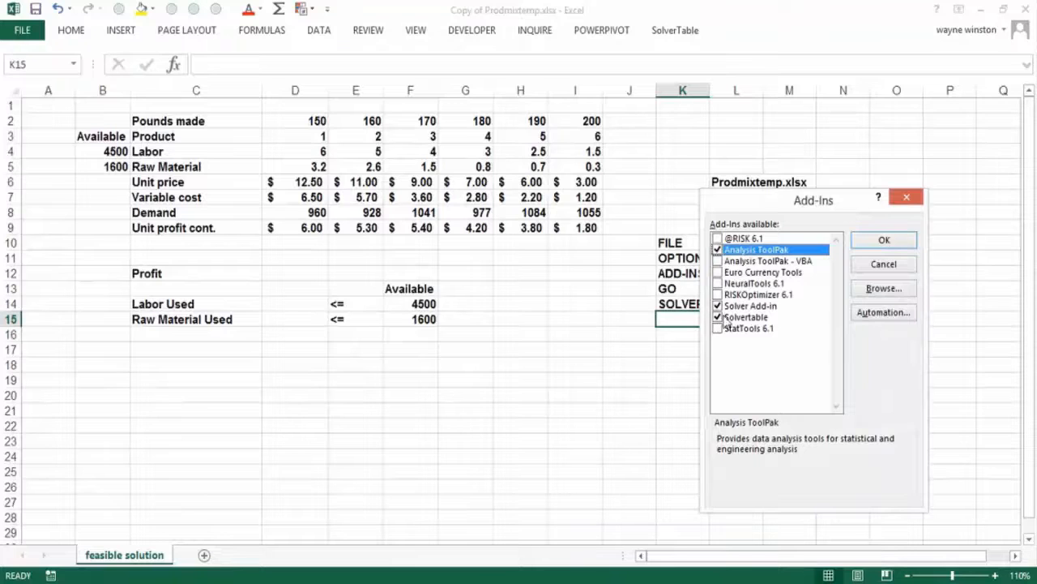
left_click(914, 200)
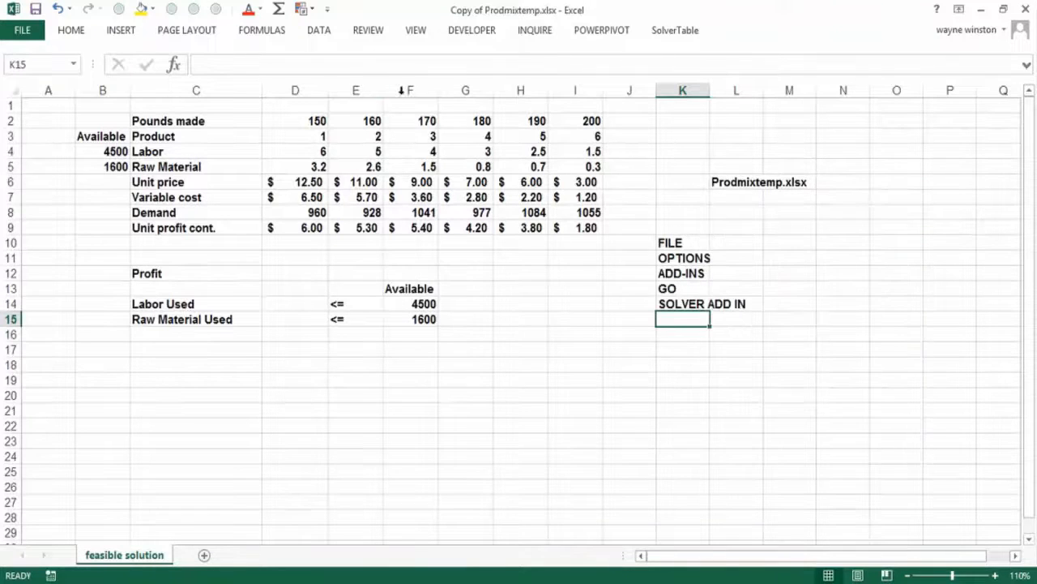
- View the Solver Parameters window and close it without setting anything
left_click(317, 31)
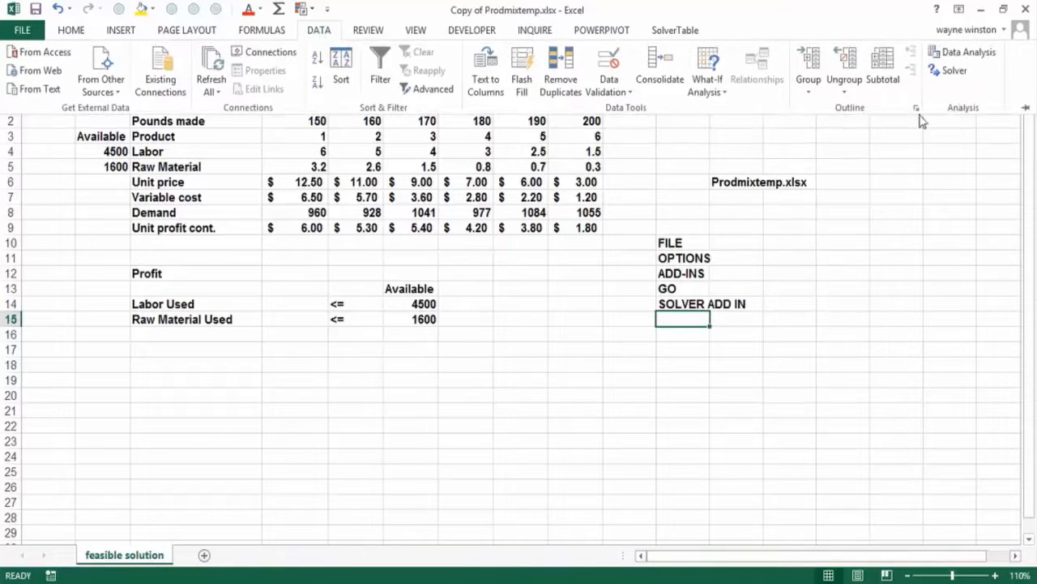
left_click(955, 73)
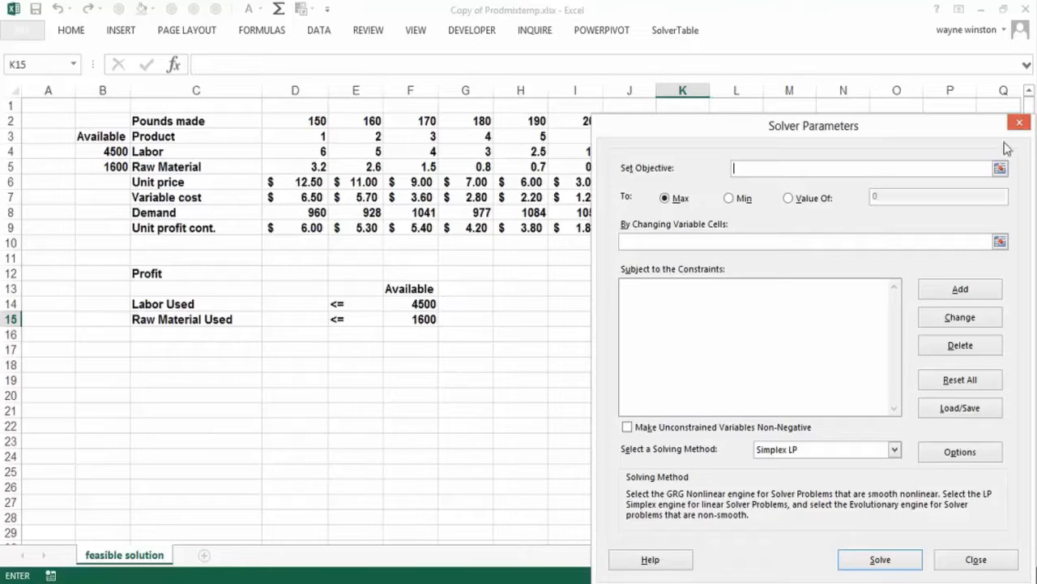
left_click(1020, 121)
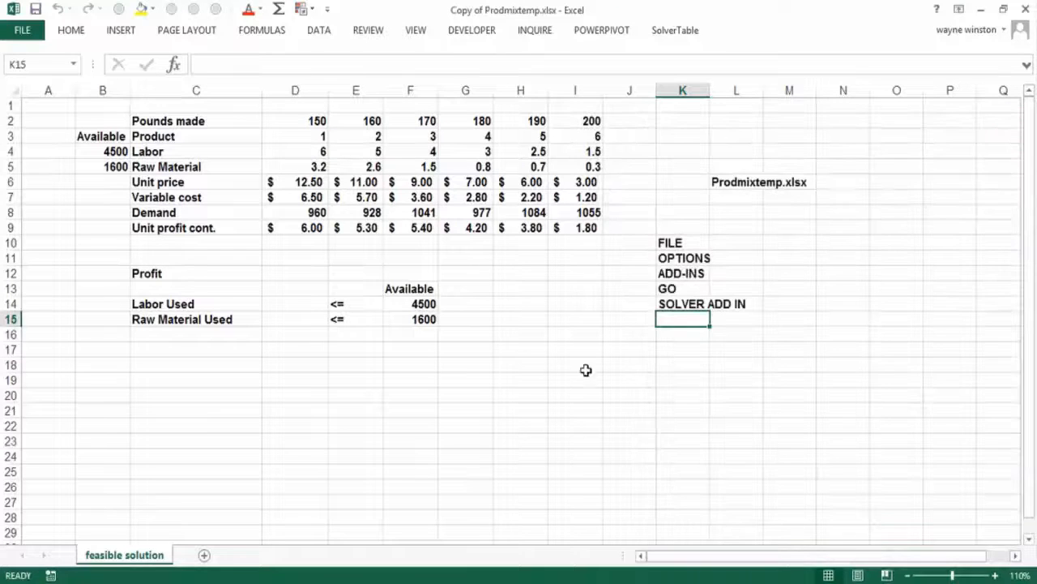
- Enter the note "Set Objective or Target" in cell J18
left_click(639, 366)
type("Set O")
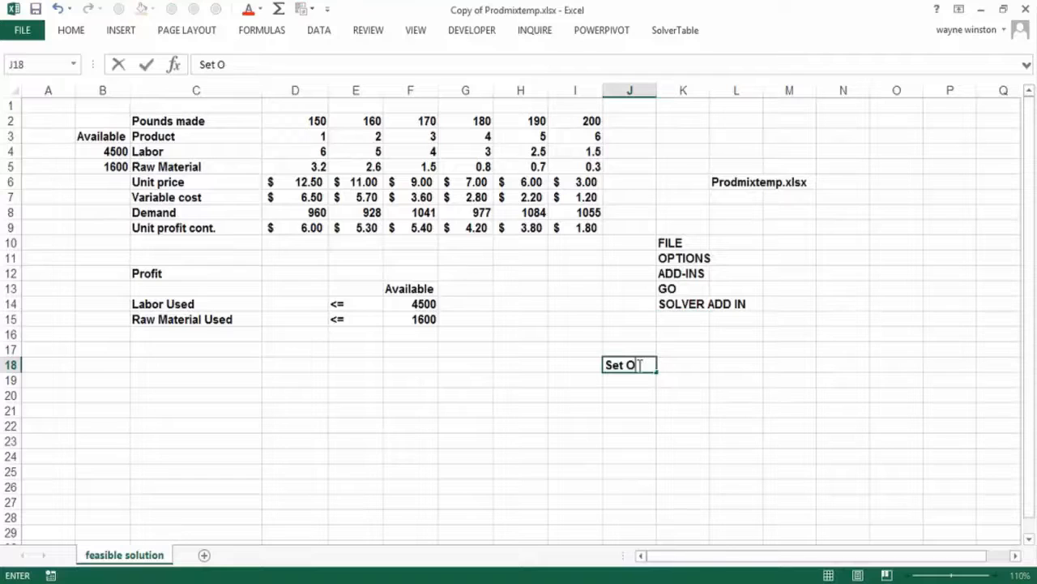
type("bjective or Tager")
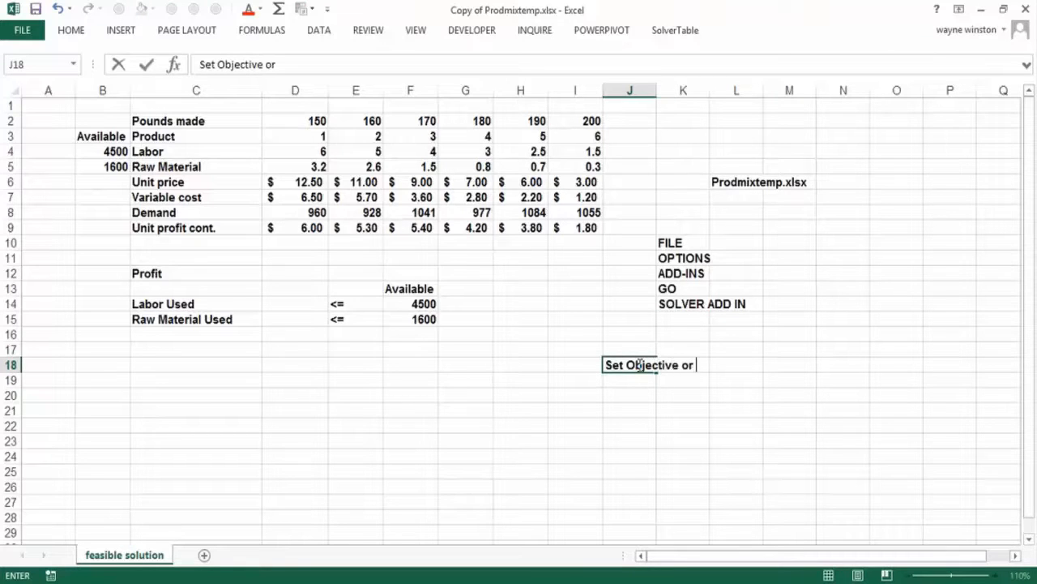
key("BackSpace")
type("rget")
key("BackSpace")
key("BackSpace")
key("BackSpace")
key("BackSpace")
key("BackSpace")
type("rget")
key("Return")
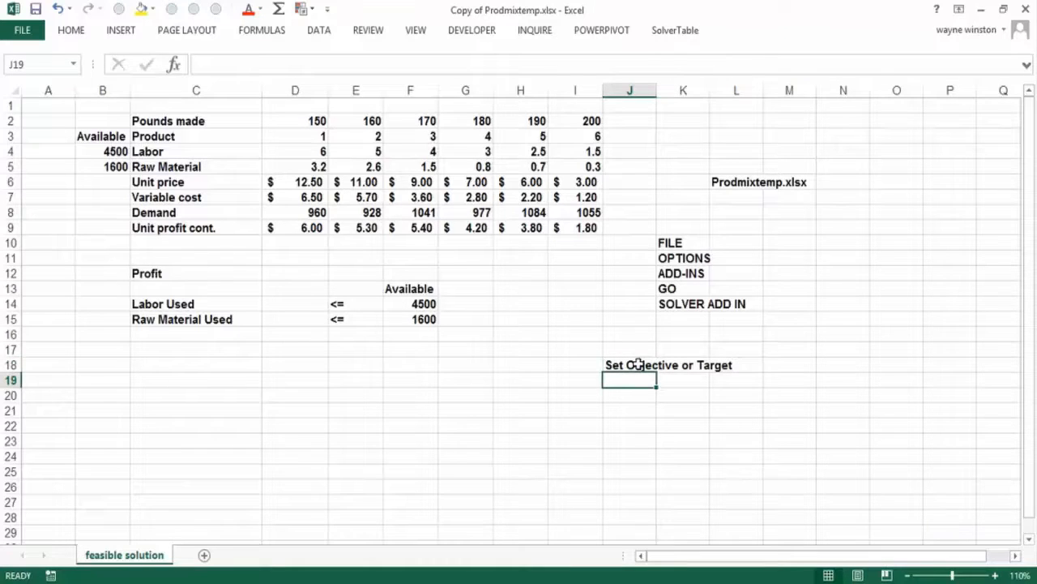
- Add the example objectives "Max profit" in J19 and "Min Cost" in J20
type("Ma")
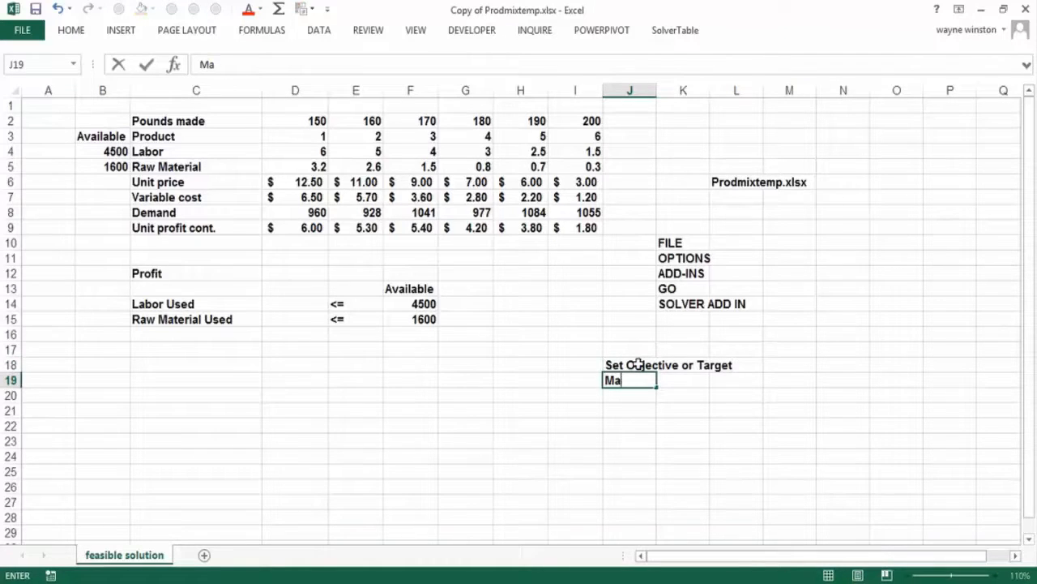
type("cx profit")
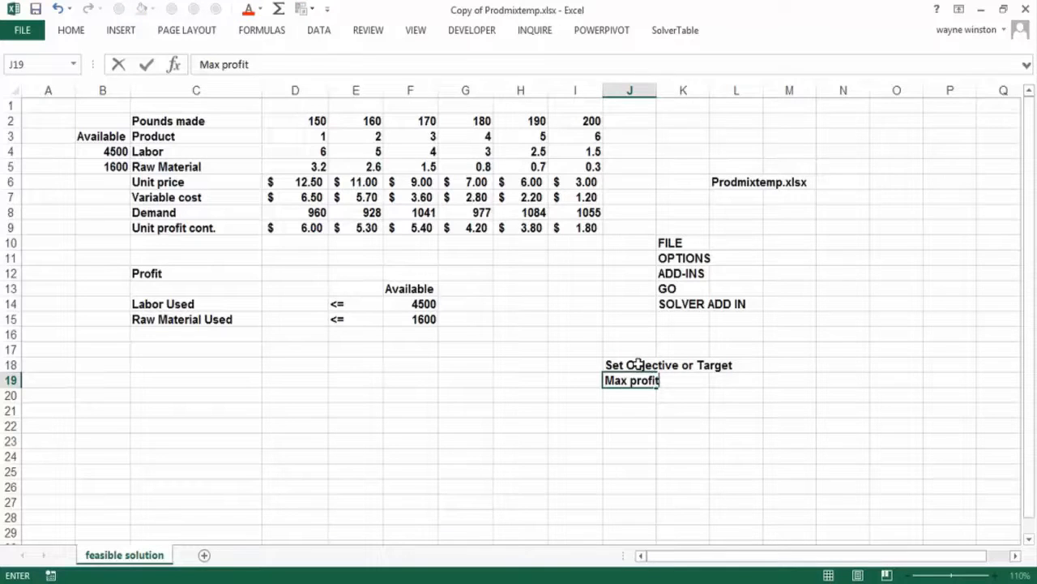
key("Return")
type("Min ")
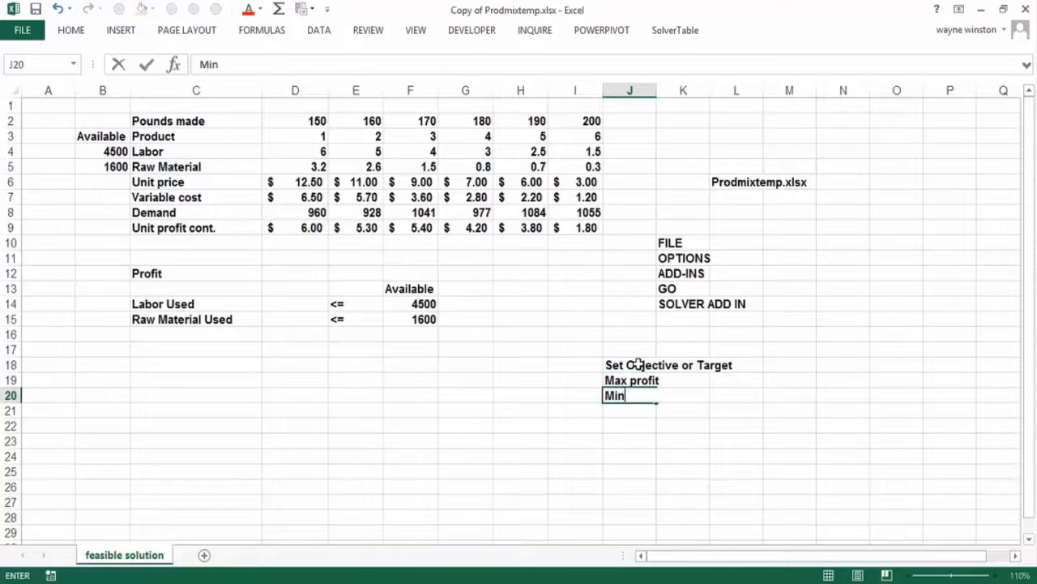
type("Cost")
key("Return")
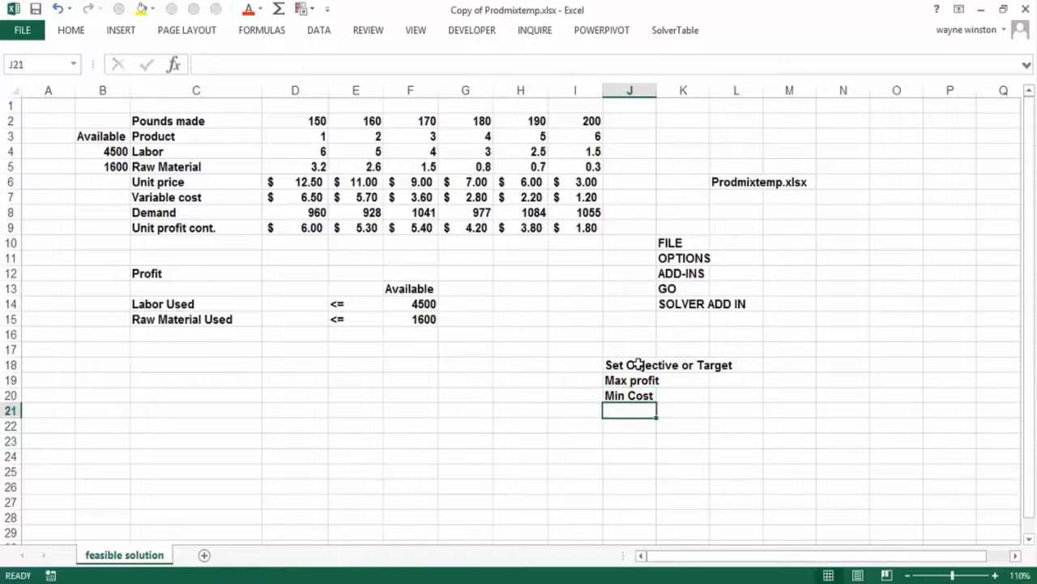
- Enter "Minimize forecast errors" in J21 and highlight the objective notes in J18:M21 with a yellow fill
type("Minimize")
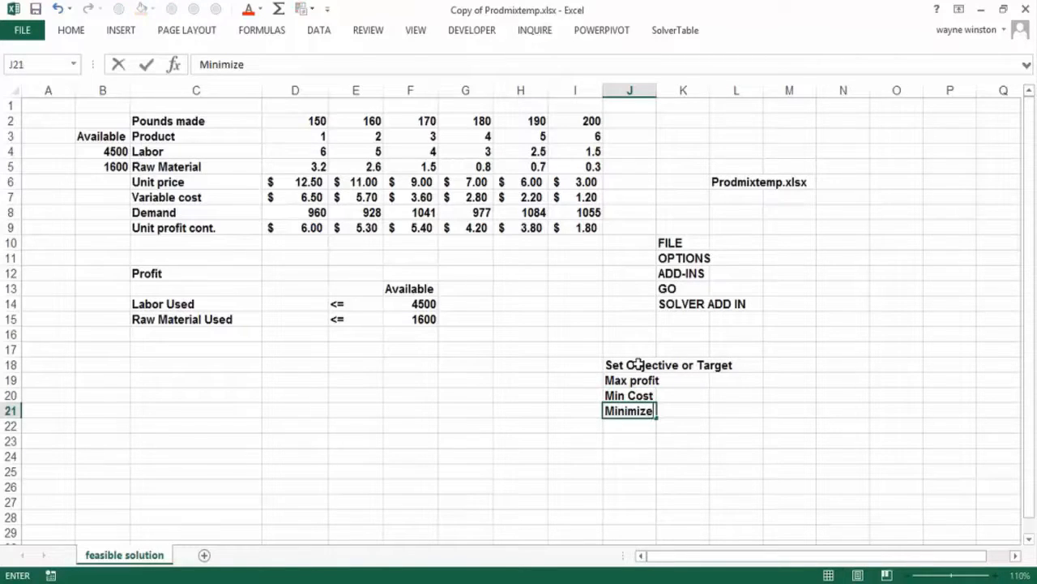
type(" forecasts")
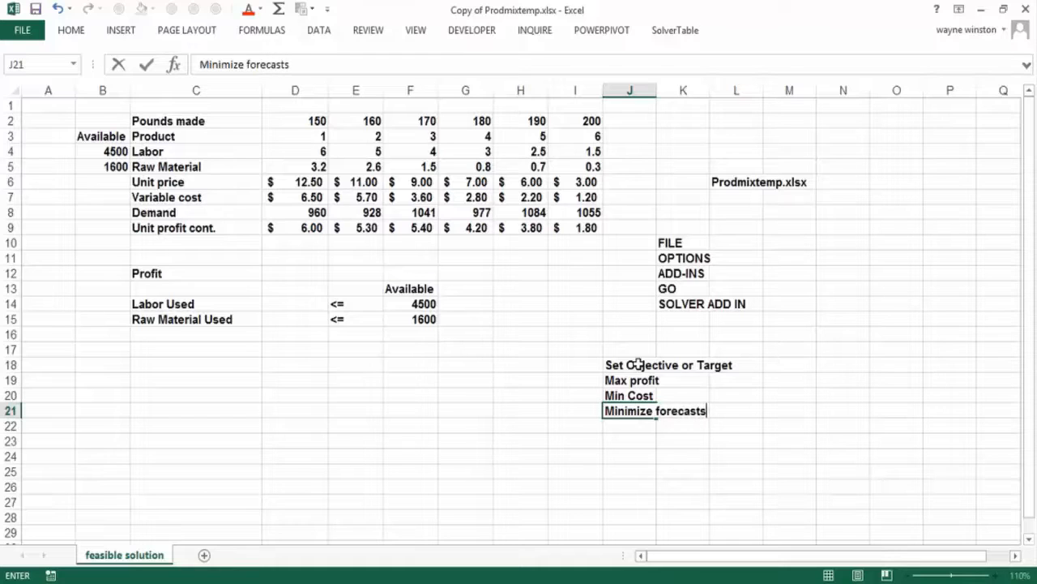
key("BackSpace")
type(" errors")
left_click_drag(638, 365, 776, 408)
left_click(141, 9)
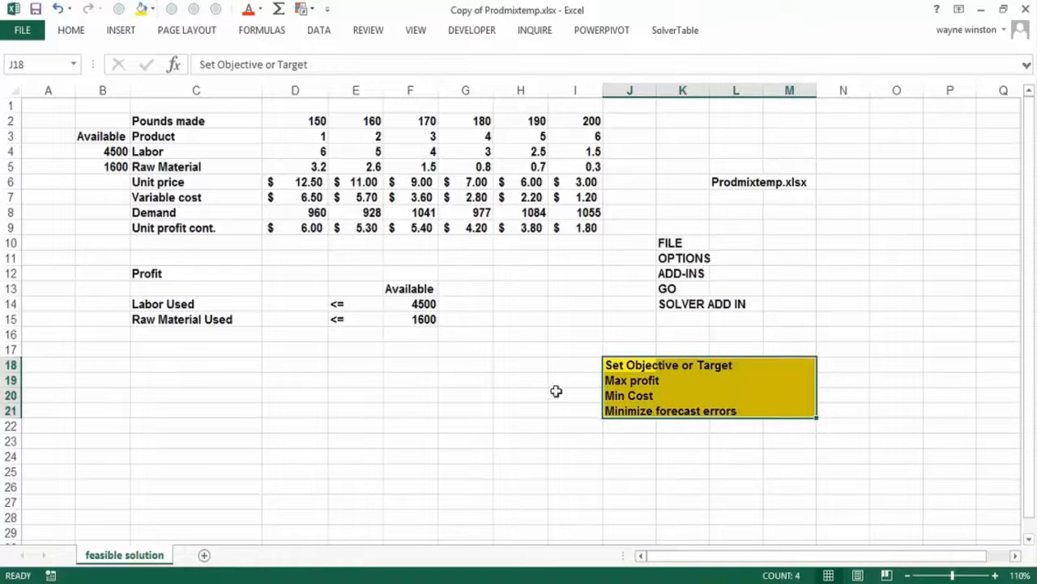
- Enter the note "Changing cells decisions" in J22, directly below the highlighted block
left_click(625, 428)
type("Changi")
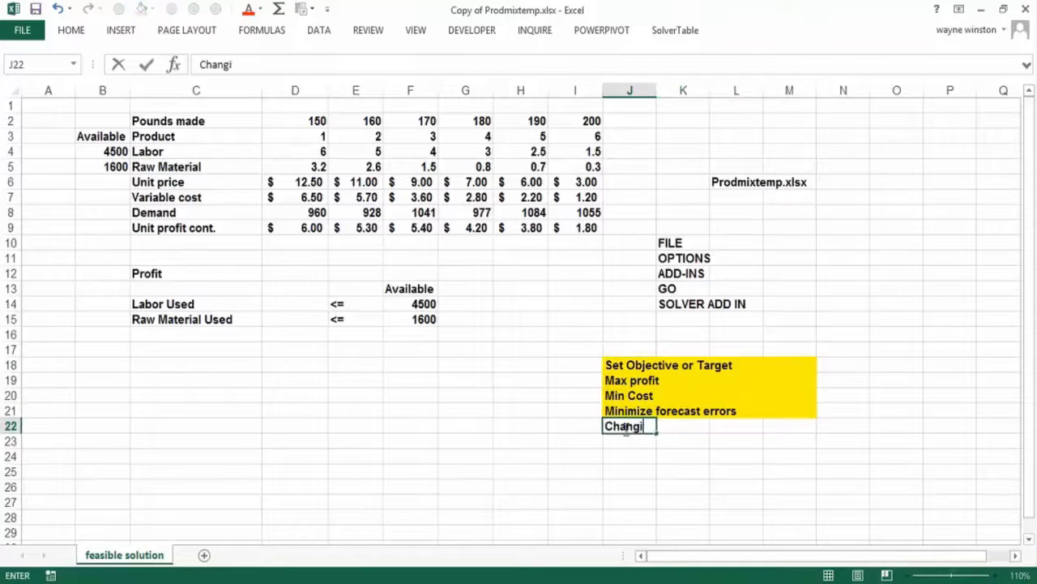
type("ng cells ")
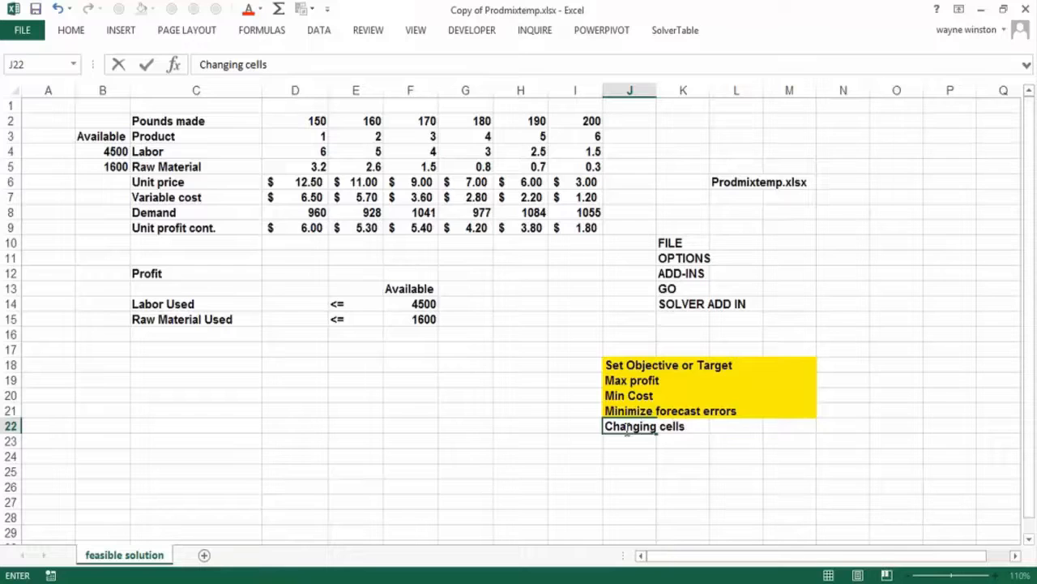
type("decisions")
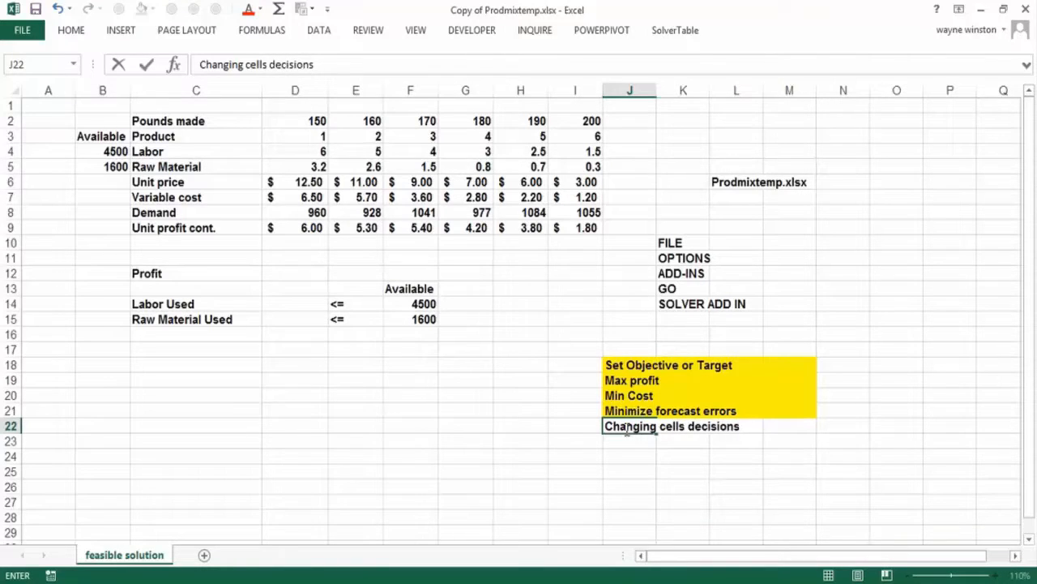
key("Return")
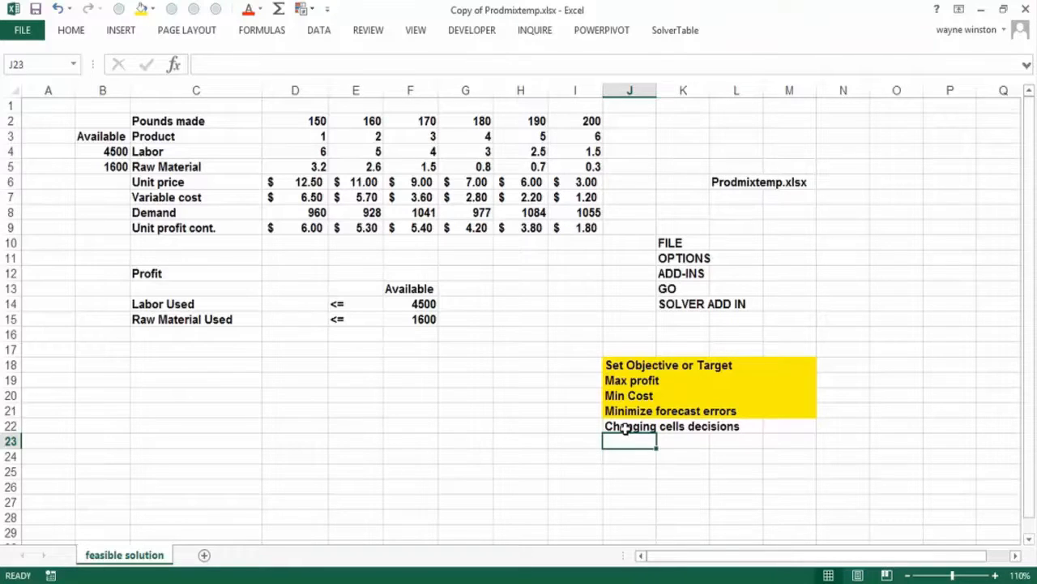
- Enter the example decision "How make to make of each product" in cell J23
type("How mak")
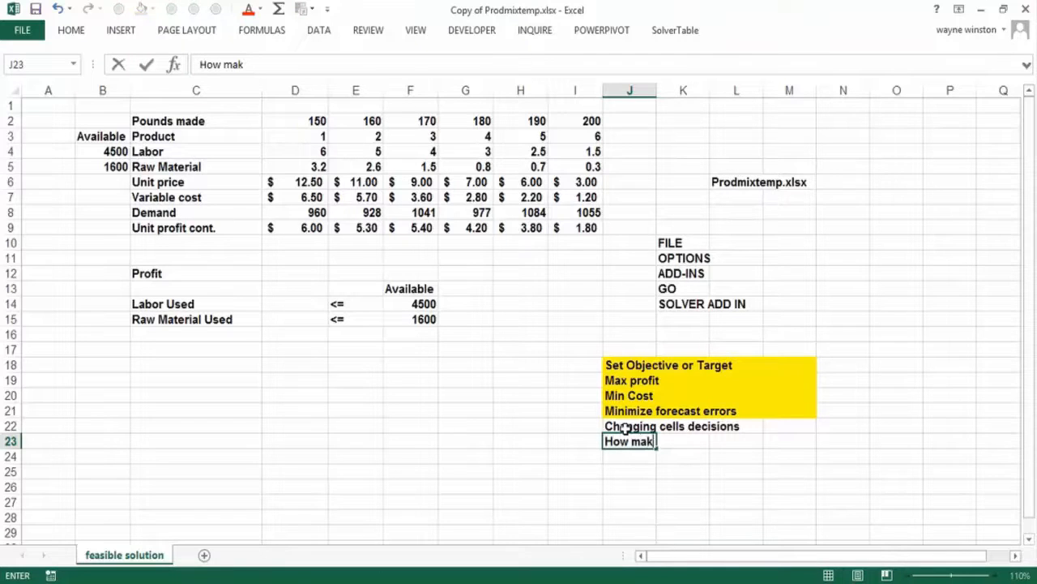
type("e to make of e")
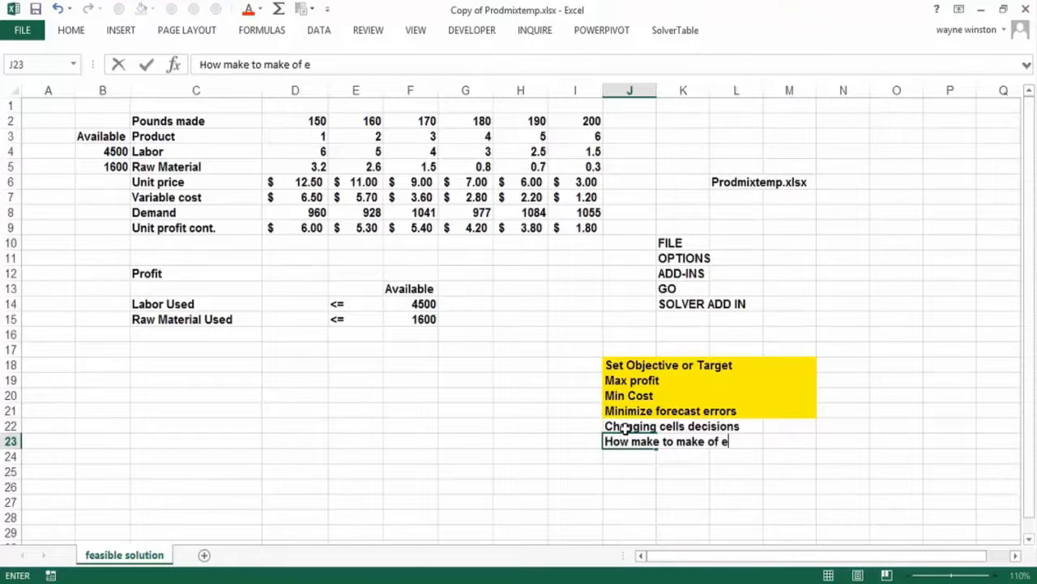
type("ach produc")
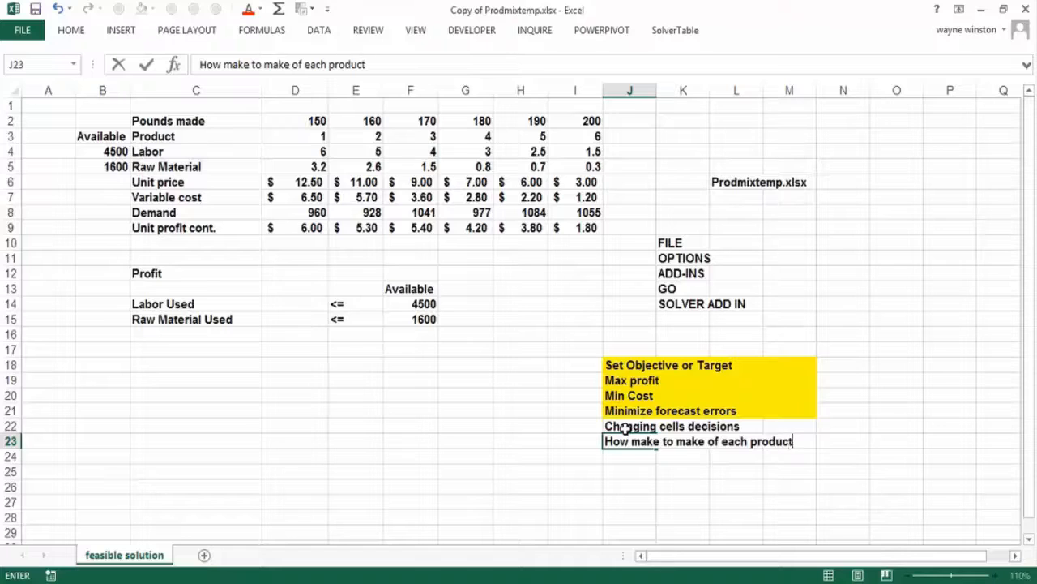
type("t")
key("Return")
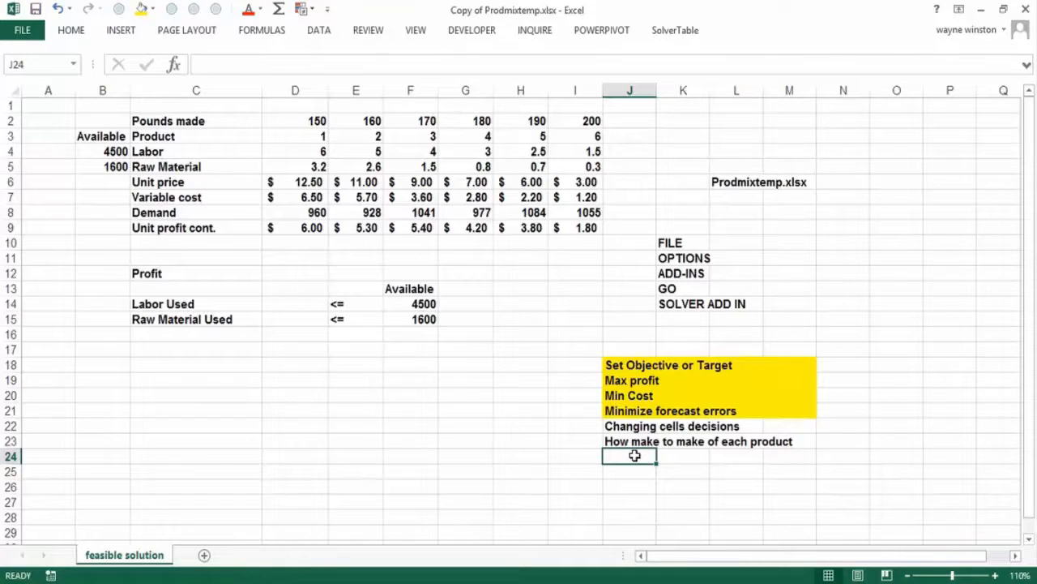
- Enter the example decision "which new products should a company develop" in J24 and select J25
type("wh")
key("BackSpace")
key("BackSpace")
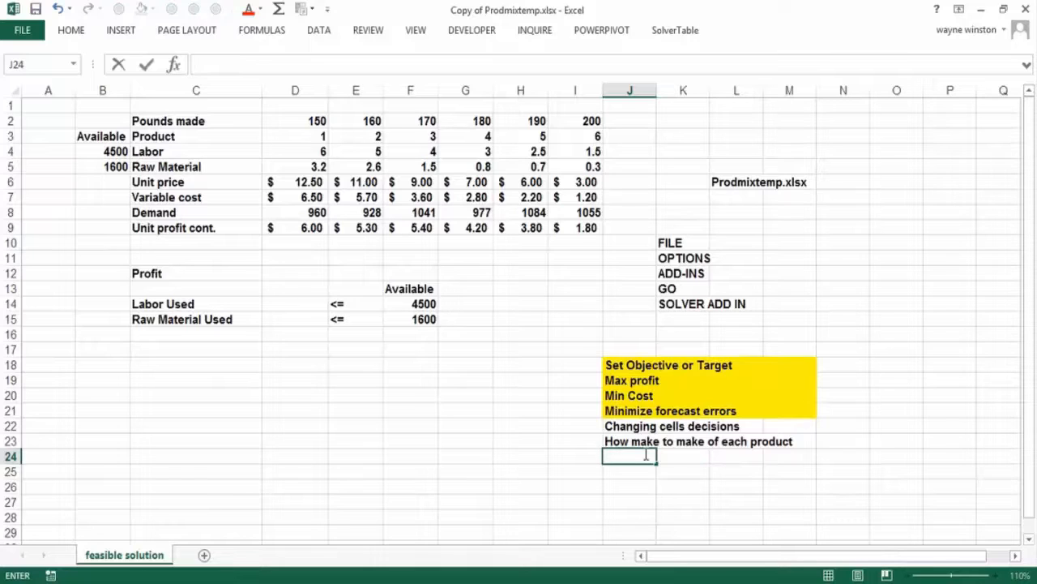
type("whichj")
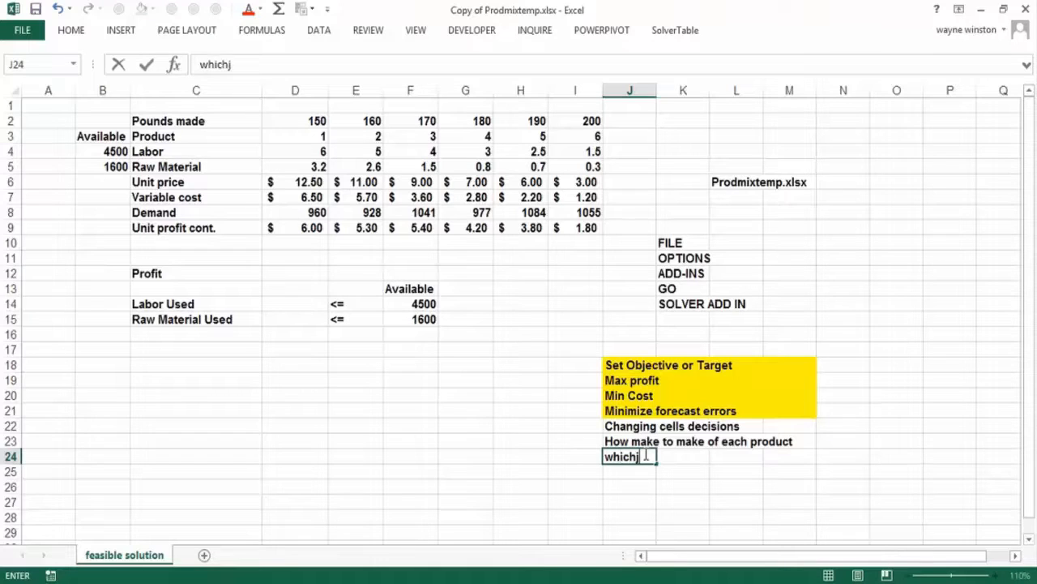
key("BackSpace")
type(" new prod")
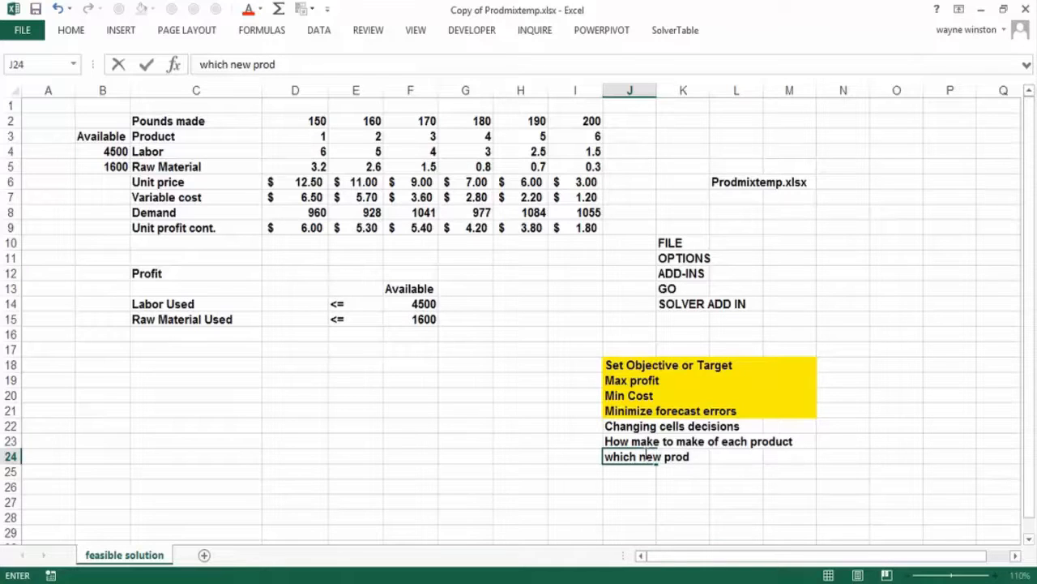
type("ucts should a comp")
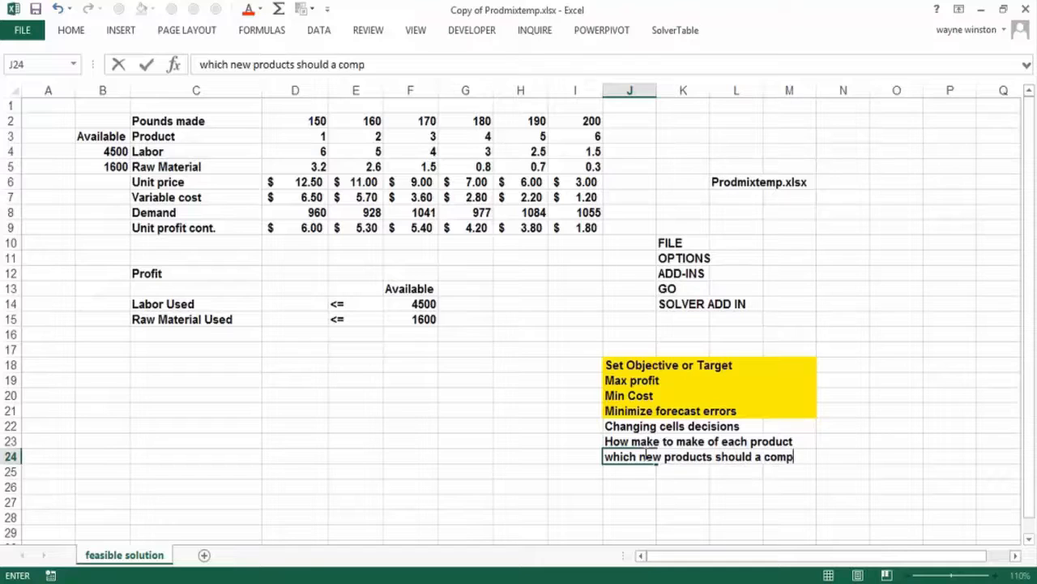
type("any develop")
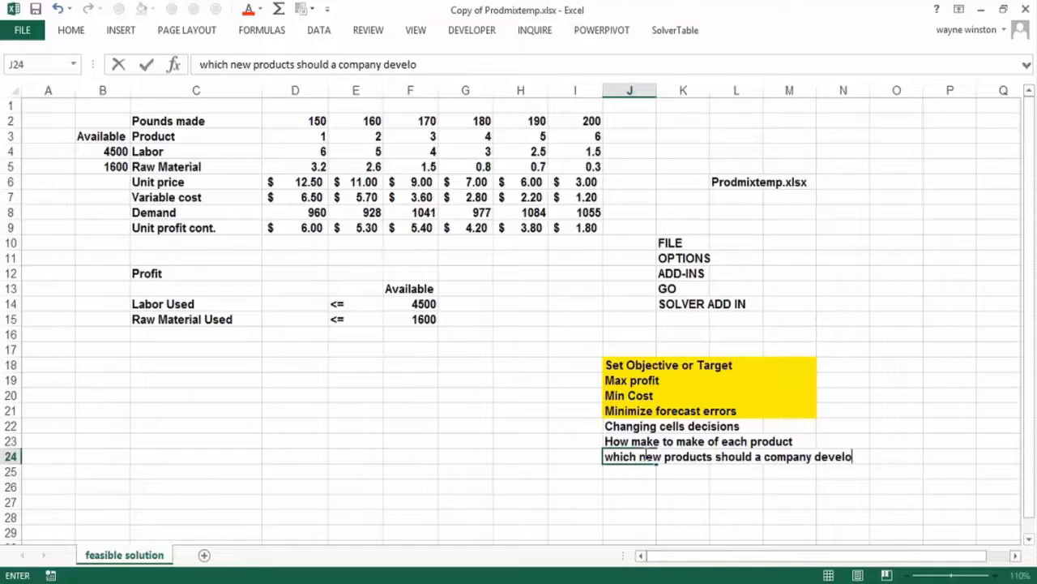
key("Return")
key("Return")
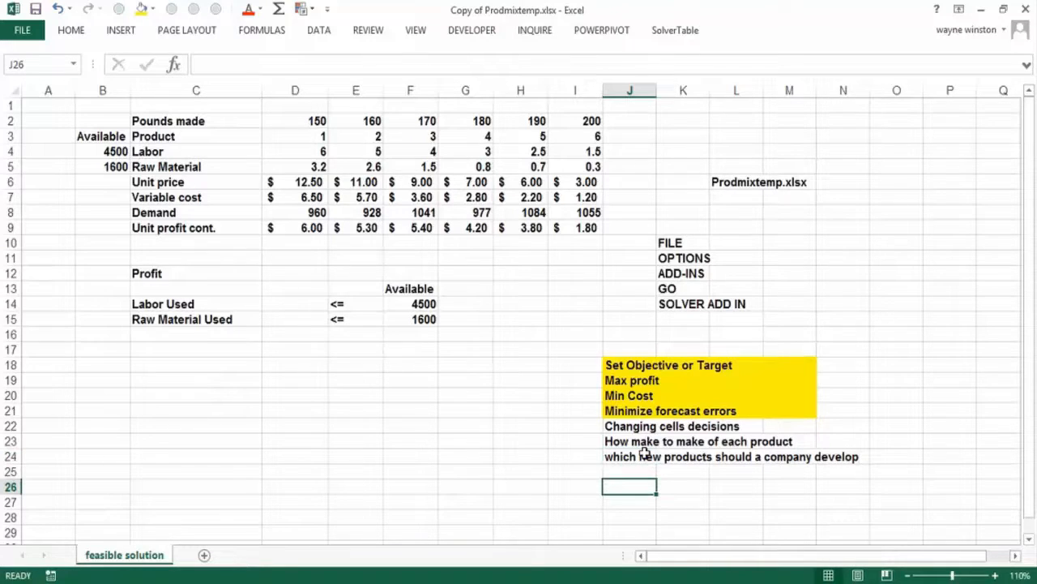
key("Up")
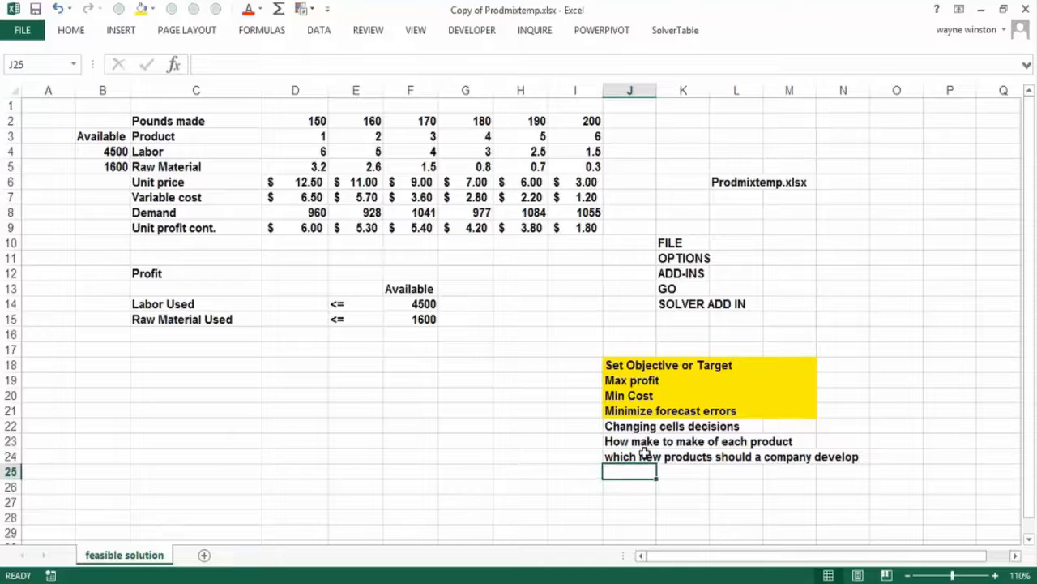
- Enter "asset allocation" in J25 and color the changing cells notes in J22:N25 with a red font
type("asset")
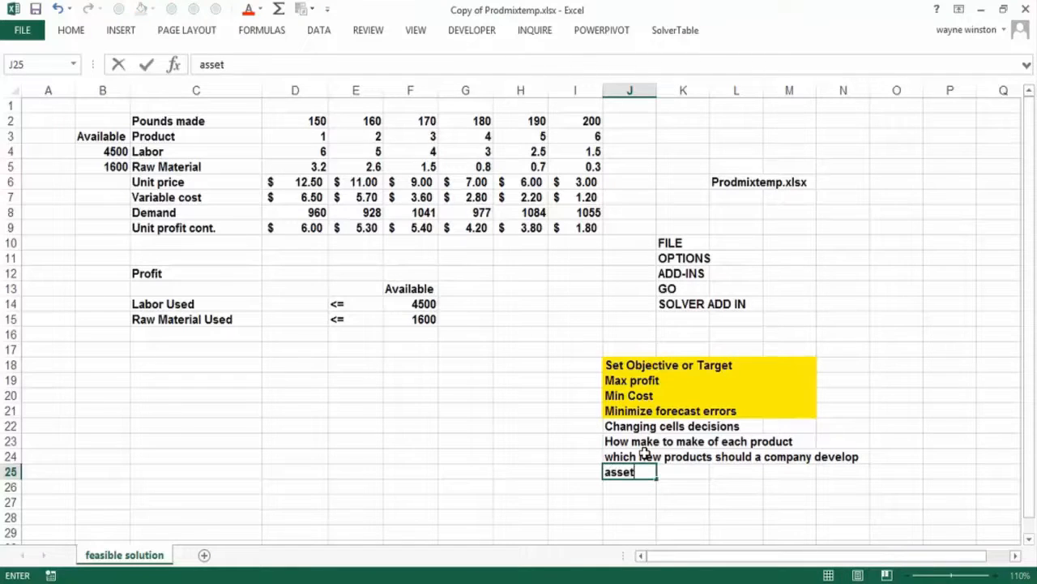
type(" allocation")
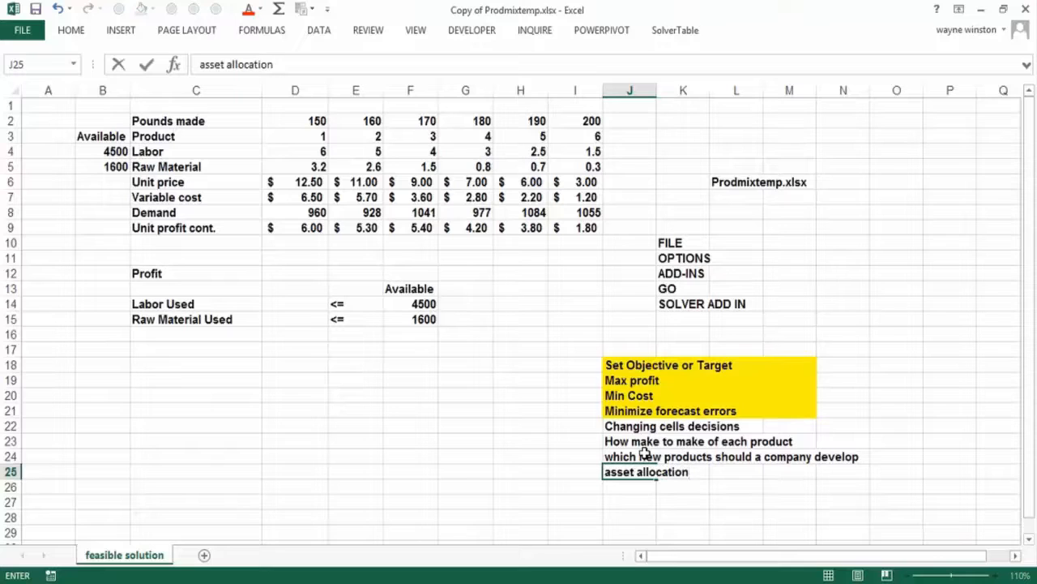
key("Return")
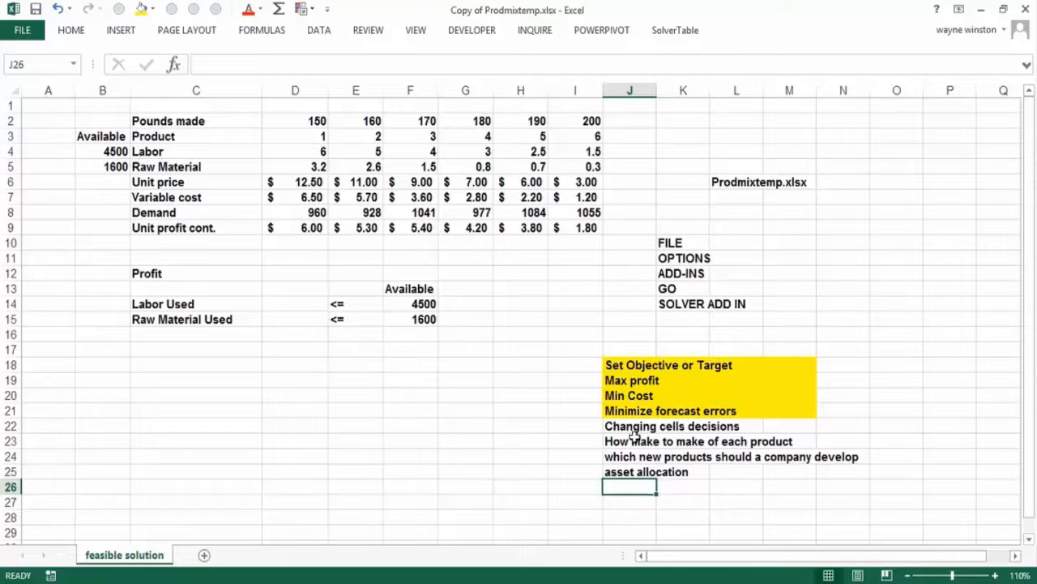
left_click_drag(630, 426, 864, 473)
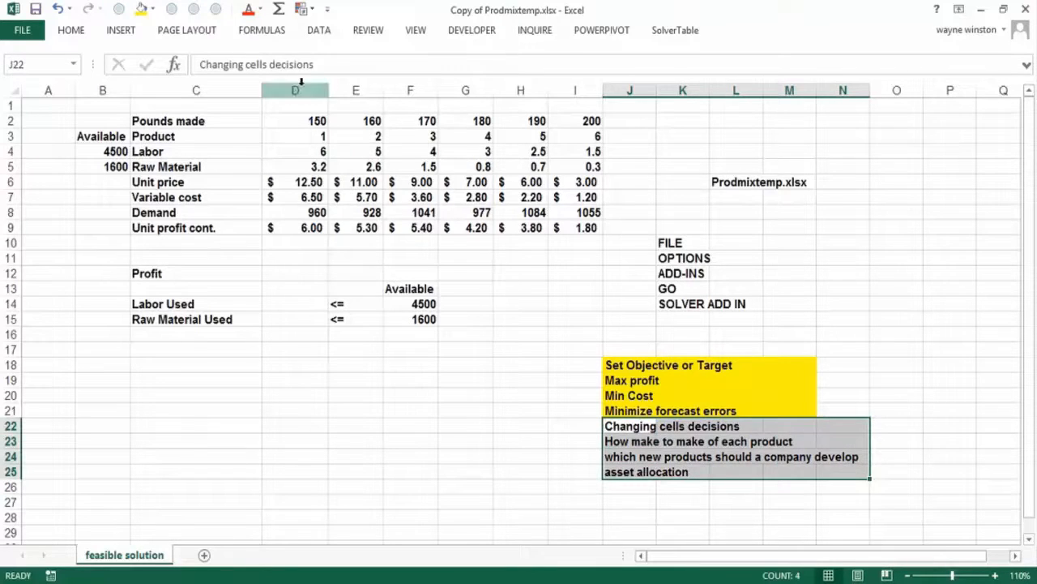
left_click(248, 9)
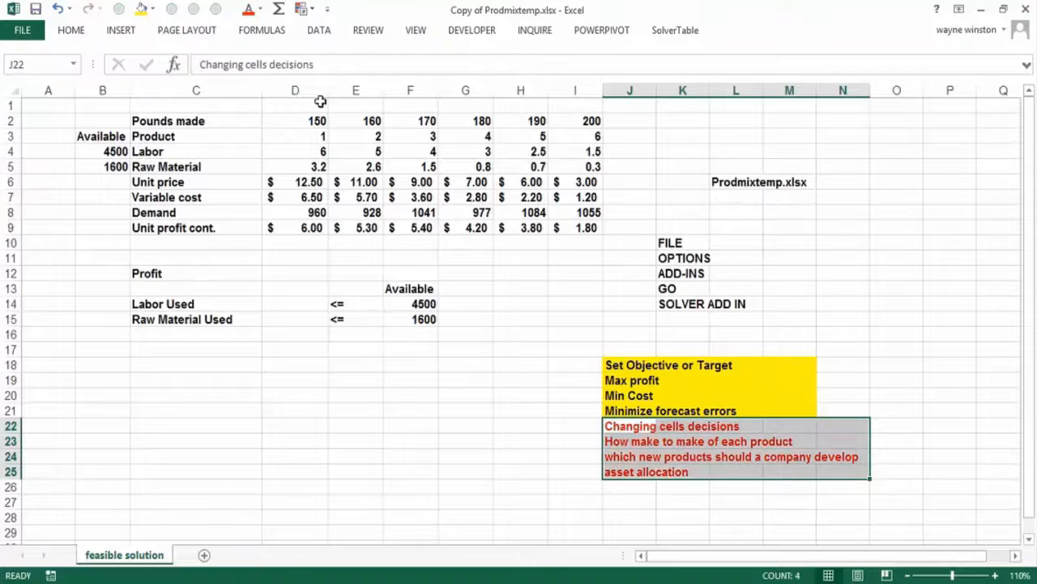
- Enter the heading "Constraints" in J26 and the definition "Restrictions on Changing cells" in J27
left_click(624, 489)
type("COnstraints")
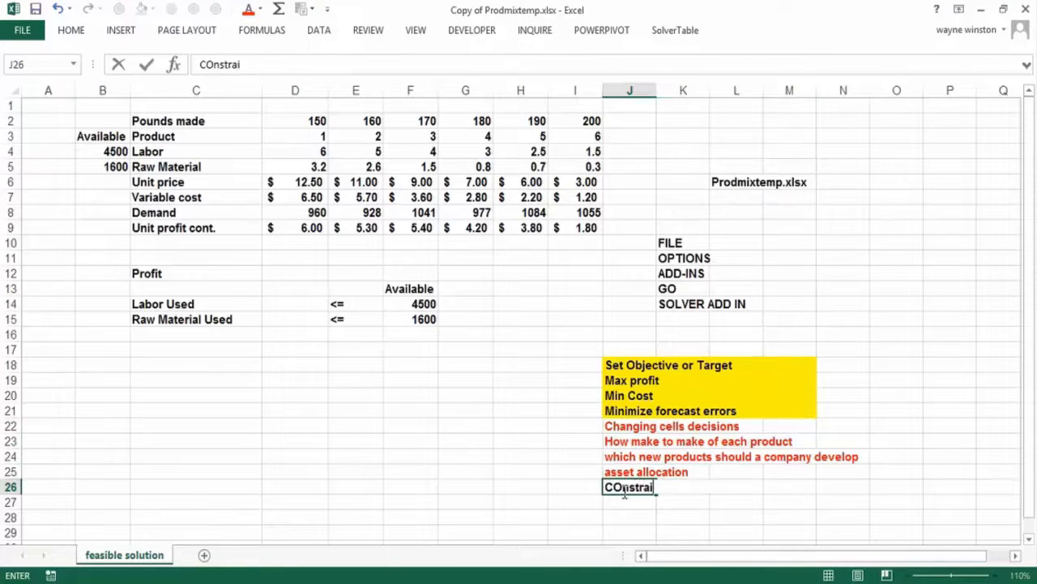
key("Return")
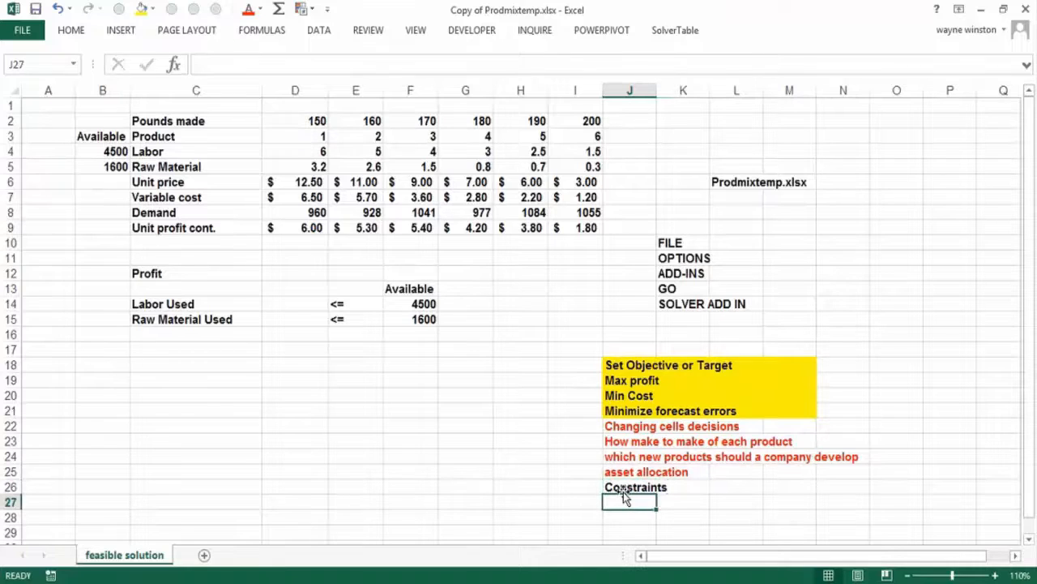
type("Restric")
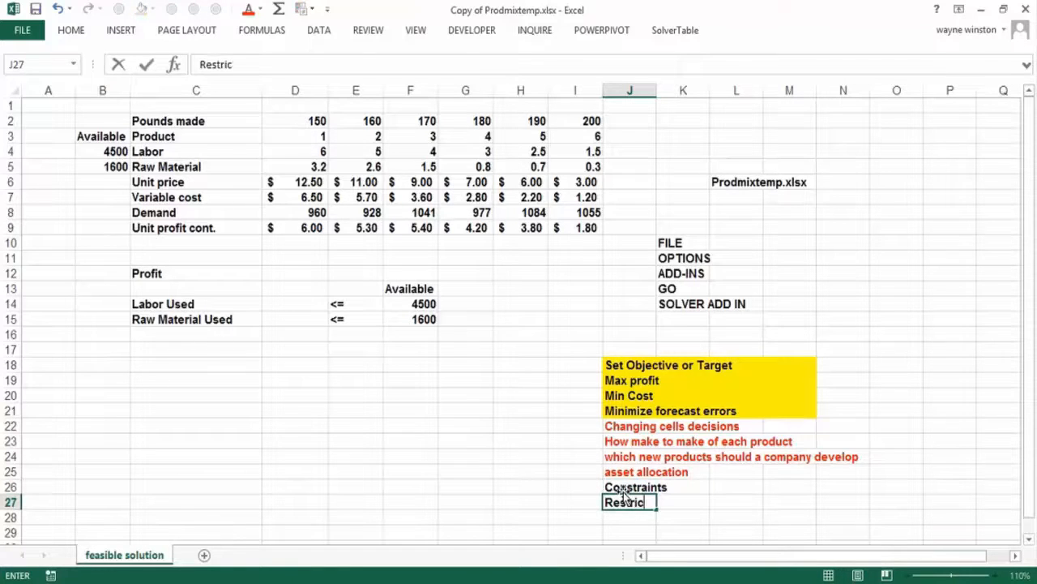
type("tions on Cha")
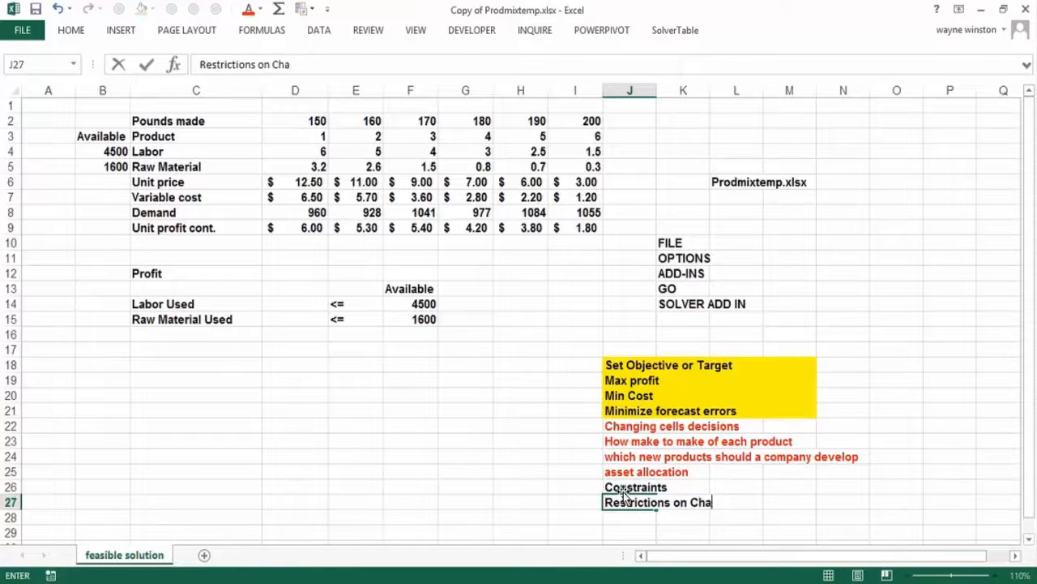
type("nging cells")
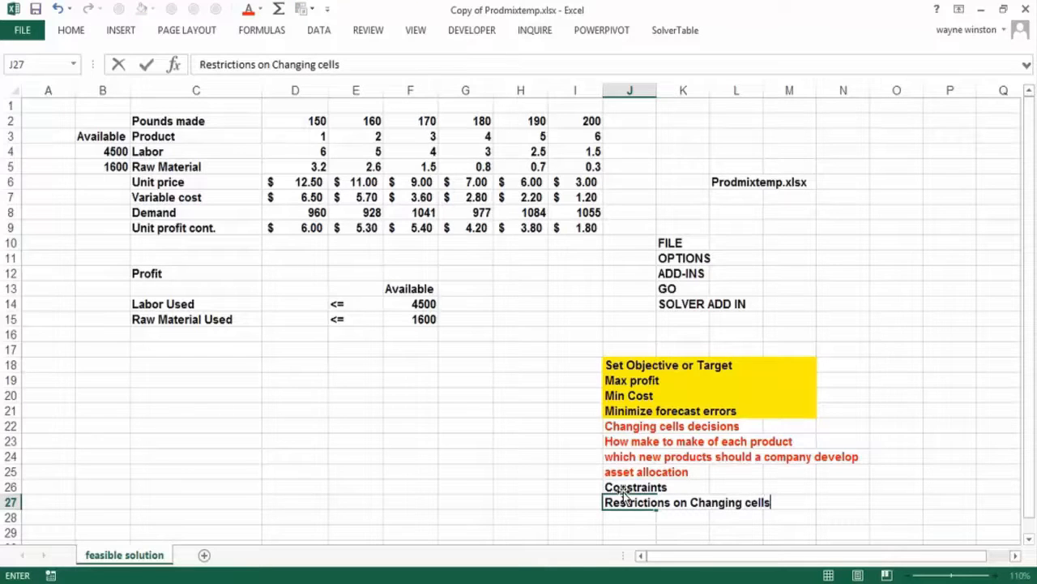
key("Return")
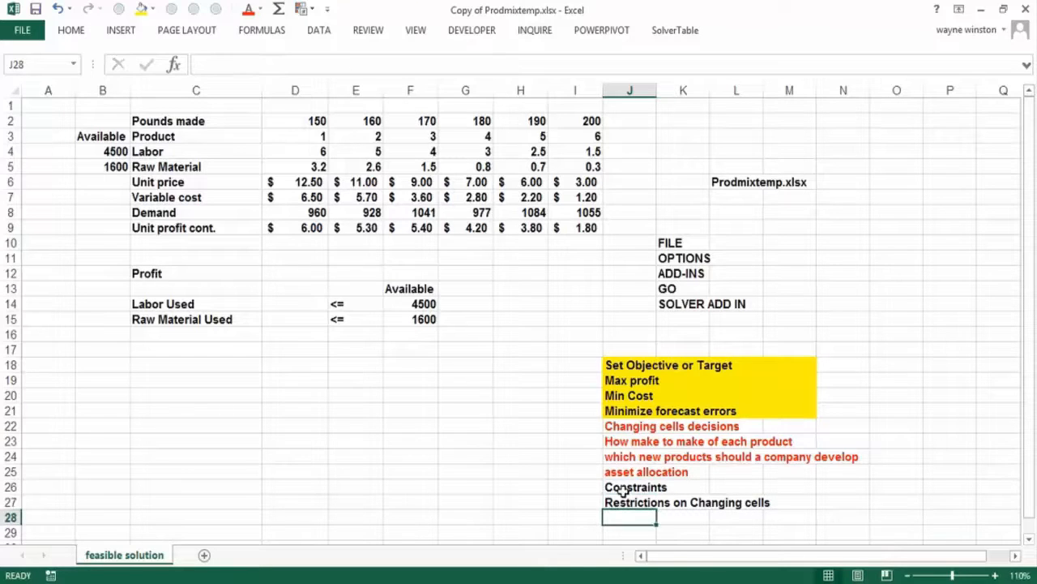
- Enter the example constraint "Resources used<=Resources available" in cell J28
type("Resource")
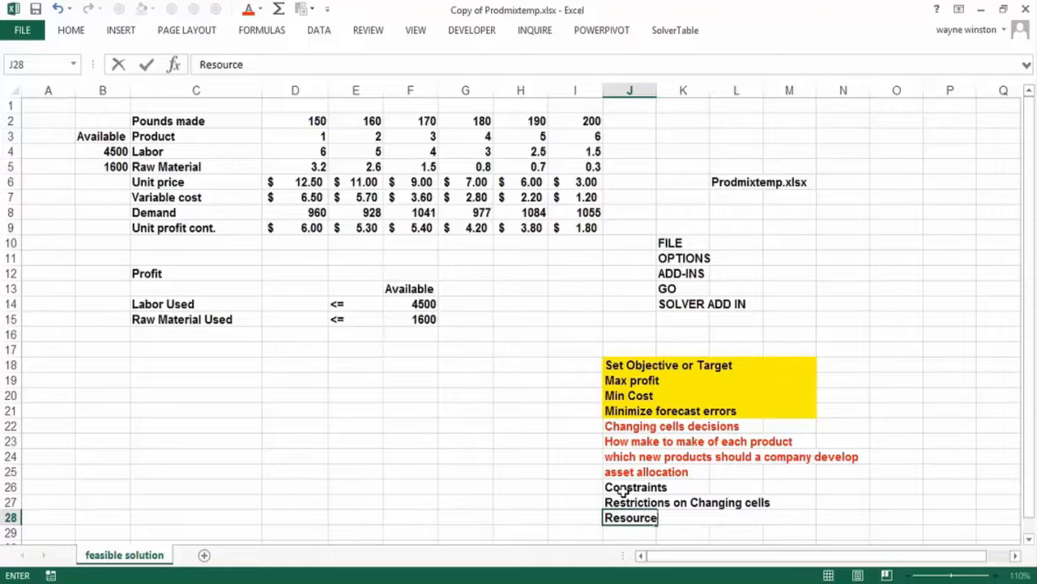
type("s used")
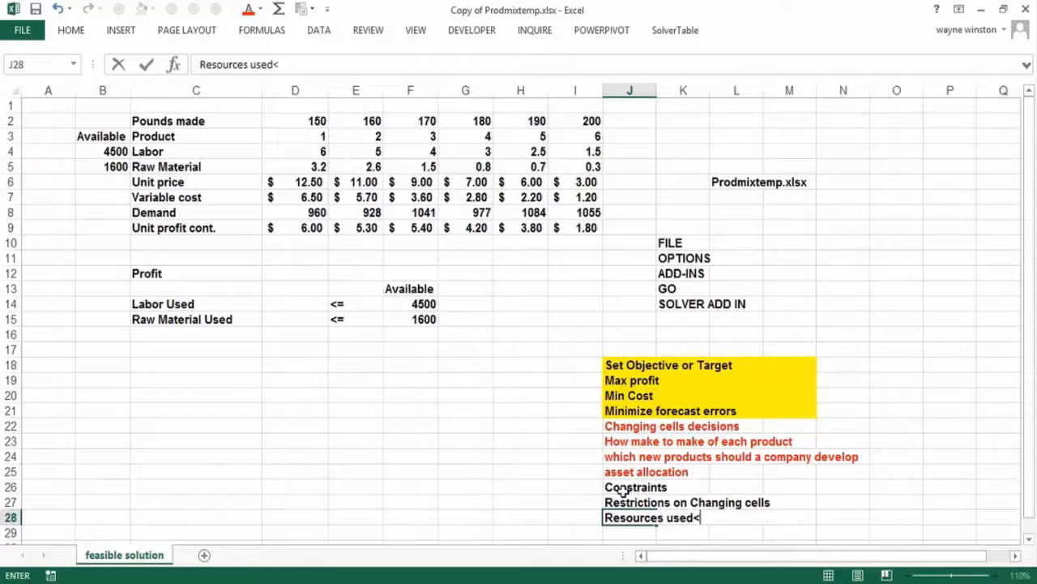
type("<=Resourc")
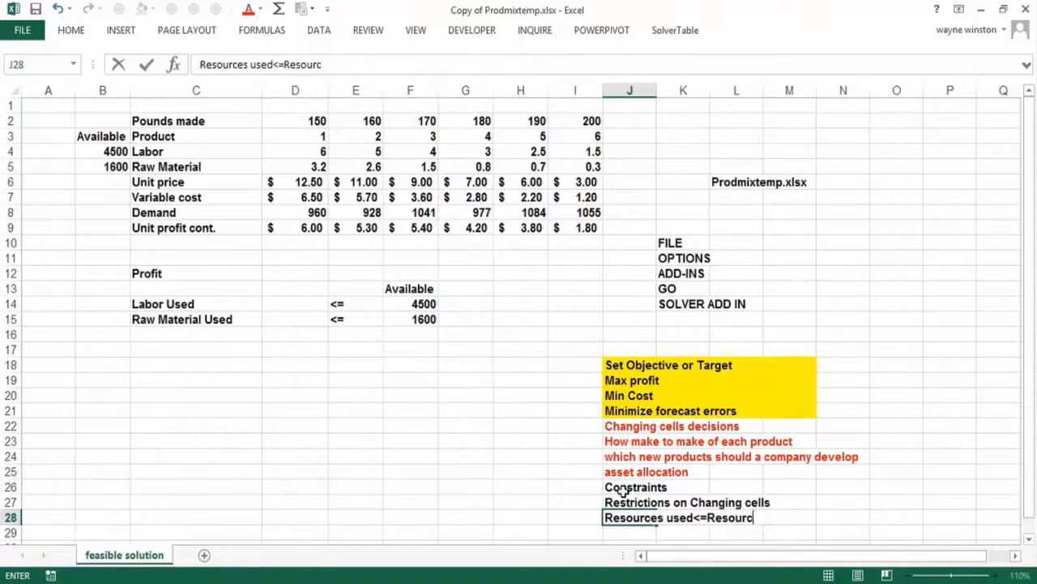
type("es available")
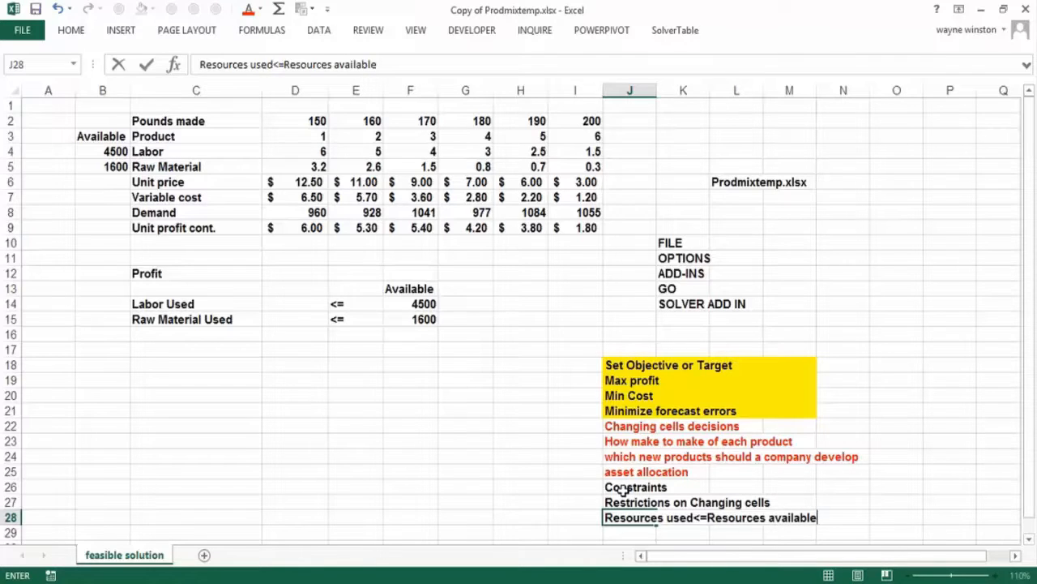
key("Return")
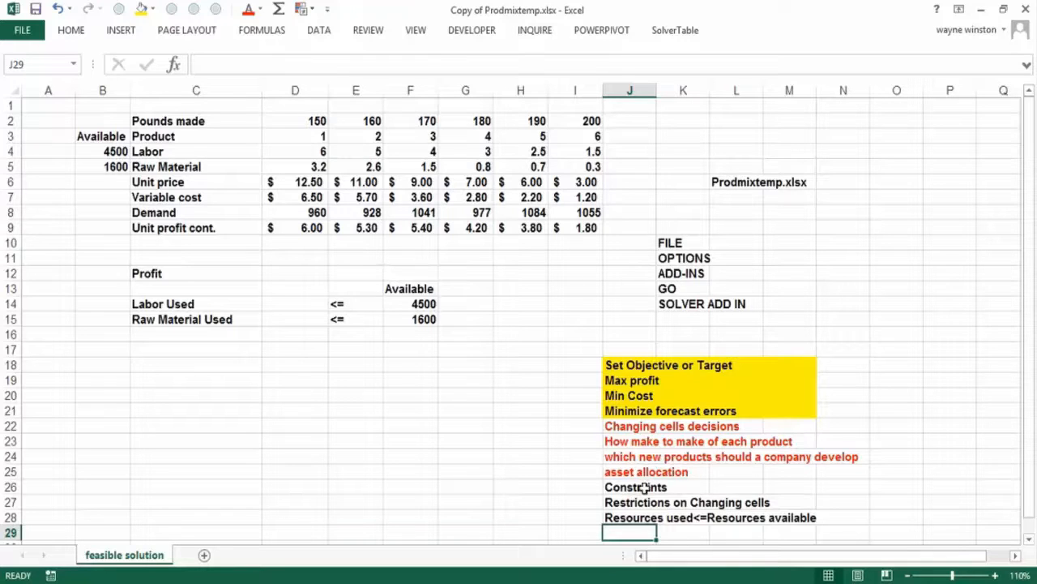
- Add "price of products" in L25 as another changing cell example beside the asset allocation note
left_click(744, 472)
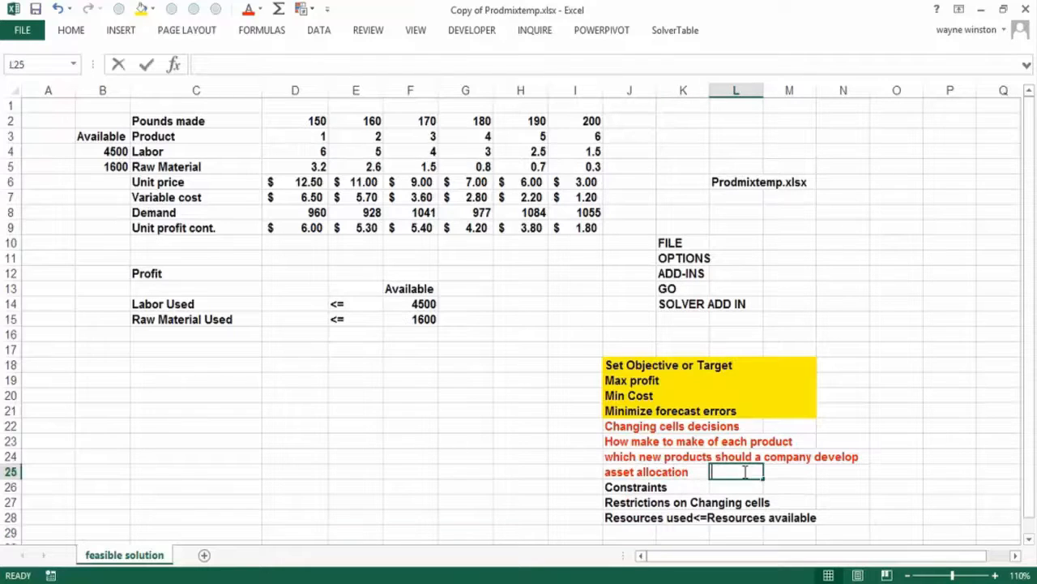
type("price of produc")
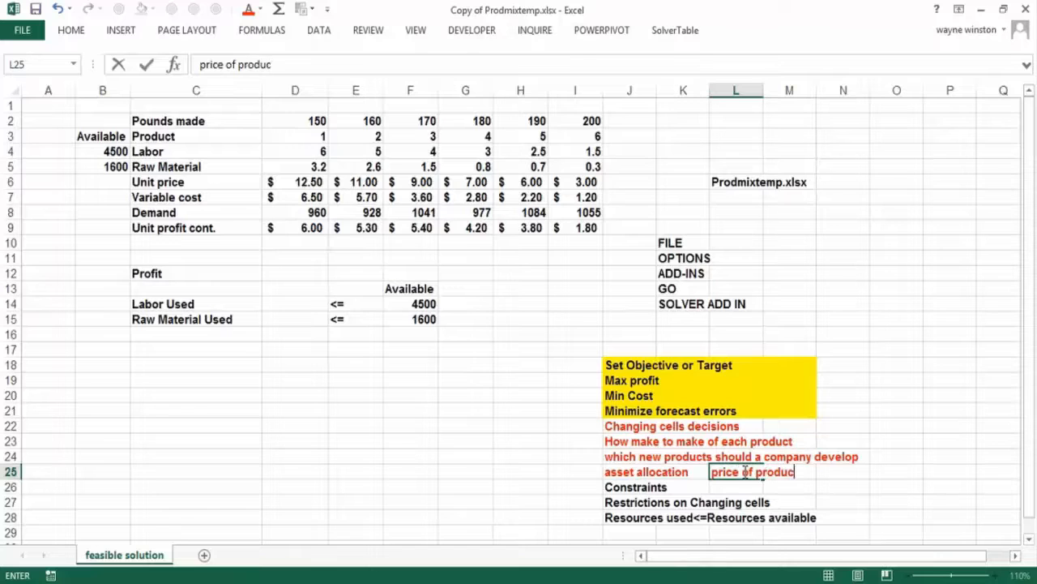
key("Down")
key("Down")
key("Down")
key("Down")
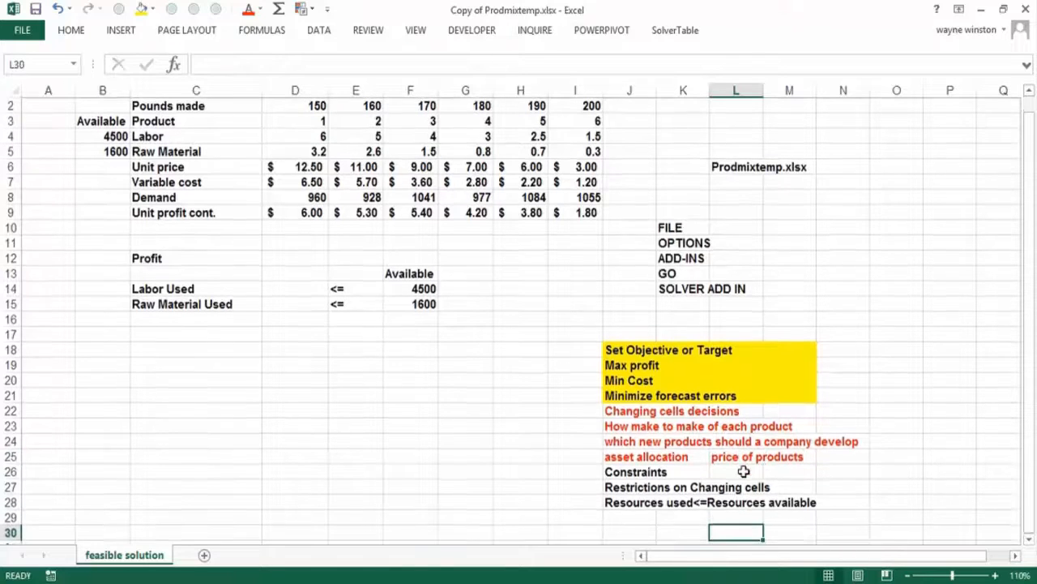
- Enter the example constraint "price near competitor's price" in cell J29
key("Left")
key("Left")
type("pr")
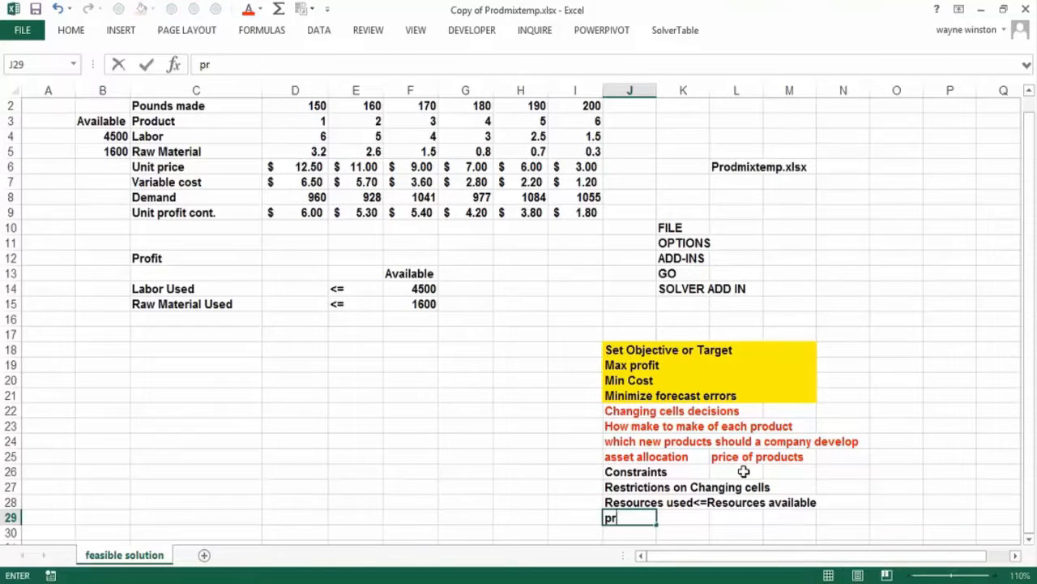
type("ice near co")
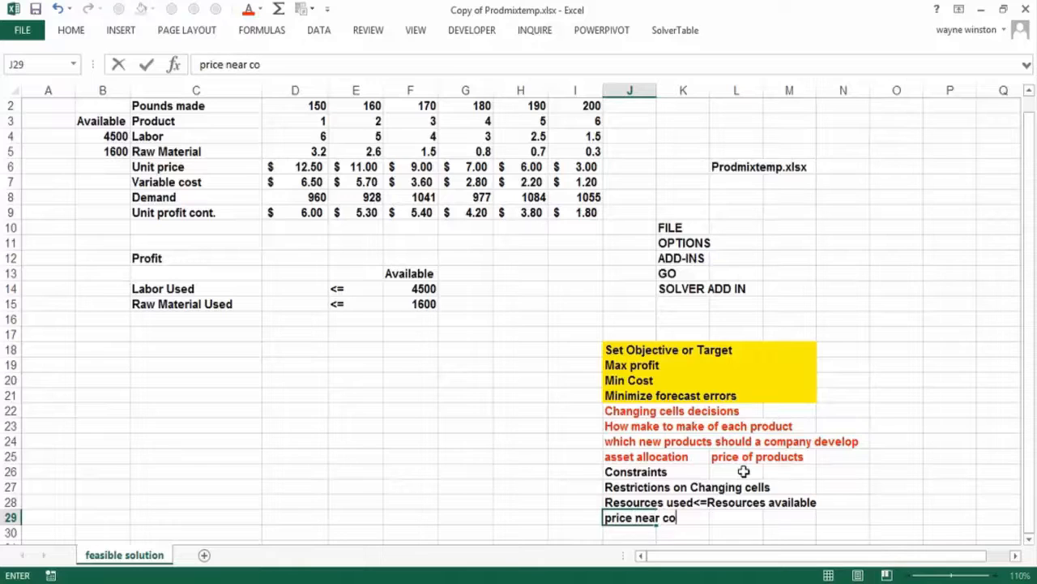
type("mpetitor")
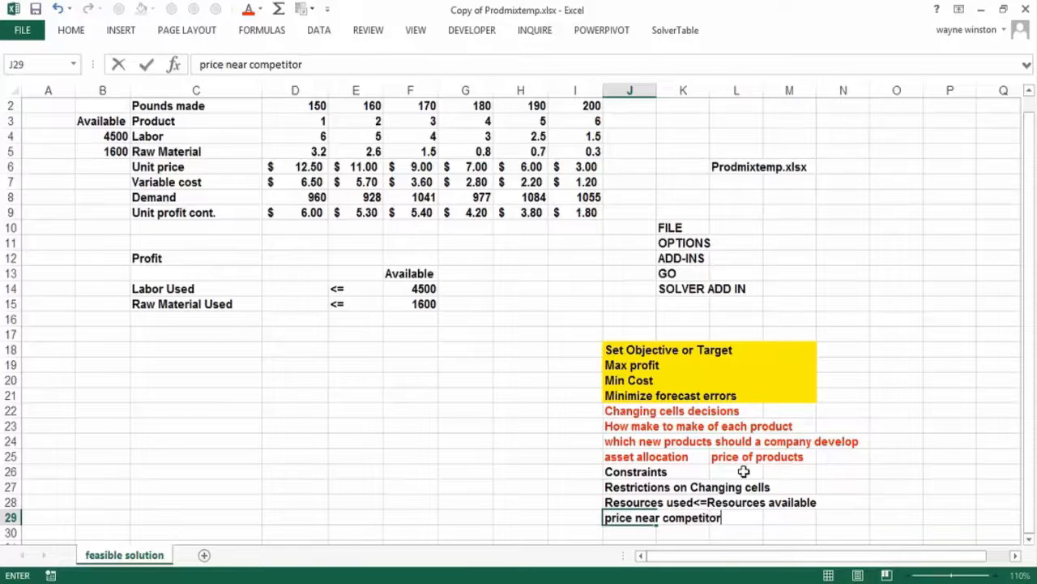
type("'s price")
key("Return")
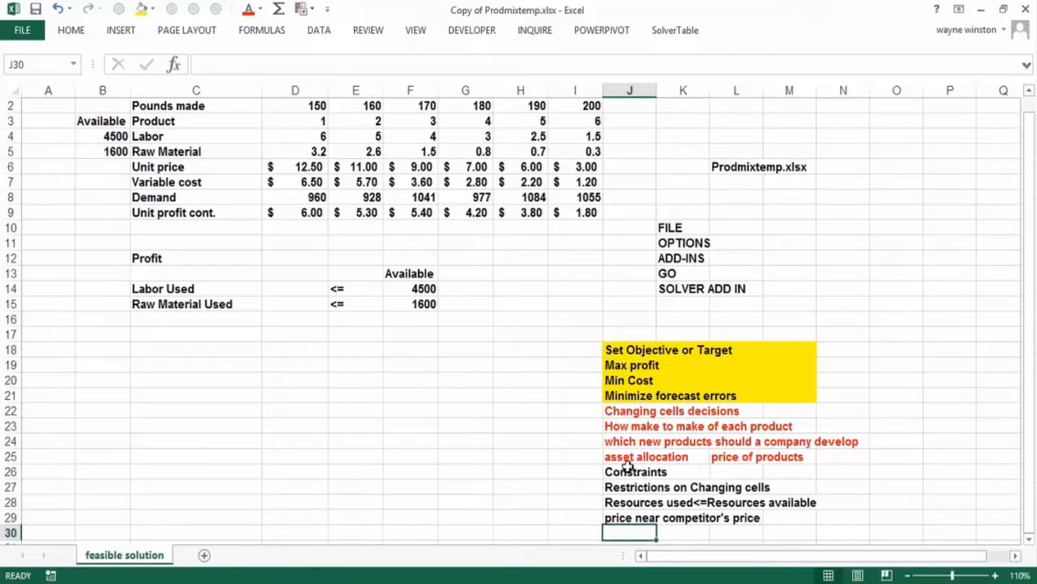
- Highlight the constraint notes in J26:N29 with a light gray fill and deselect the block
left_click_drag(628, 472, 840, 523)
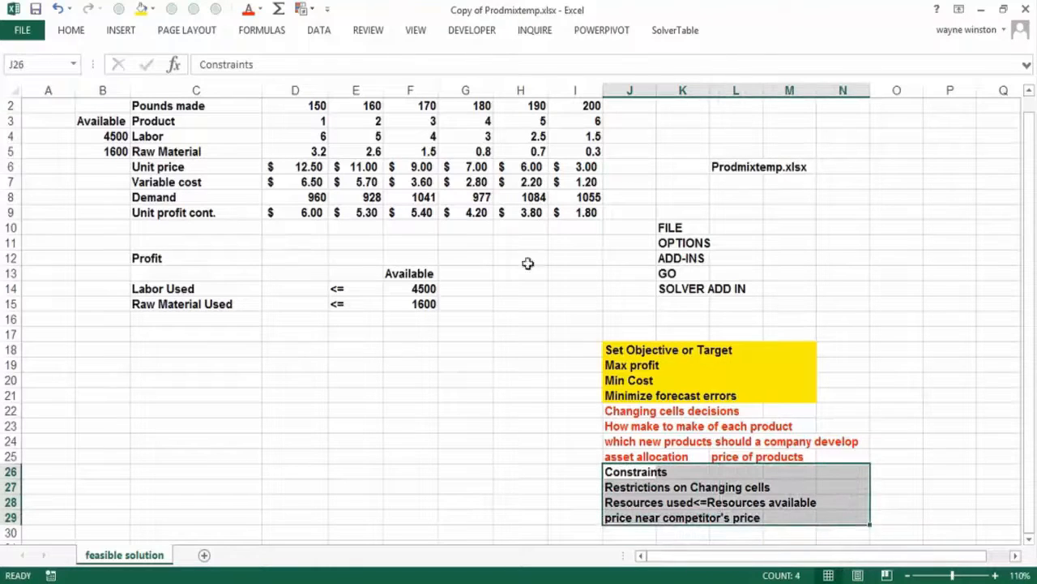
left_click(150, 9)
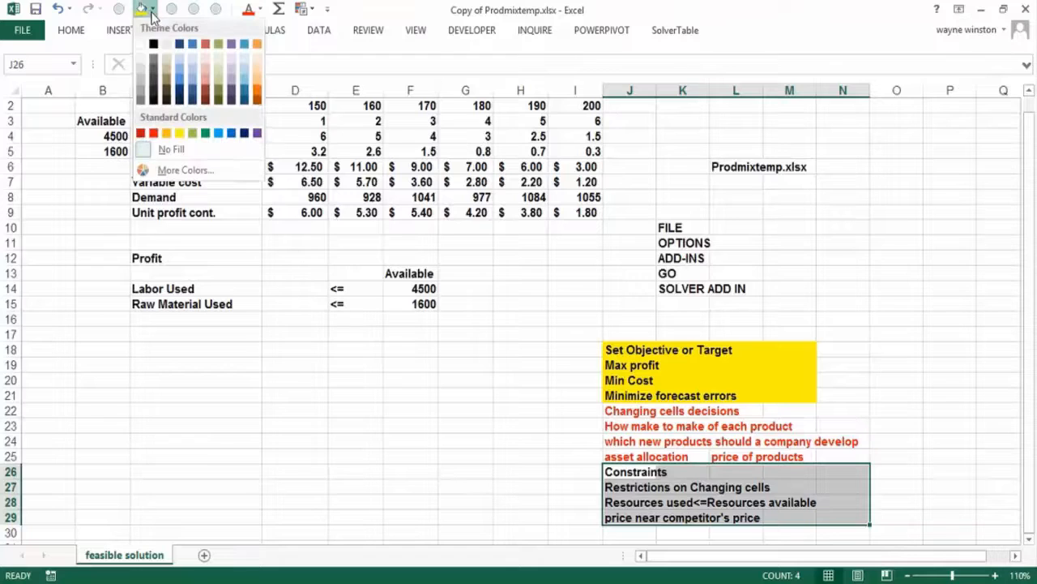
left_click(141, 76)
left_click(416, 454)
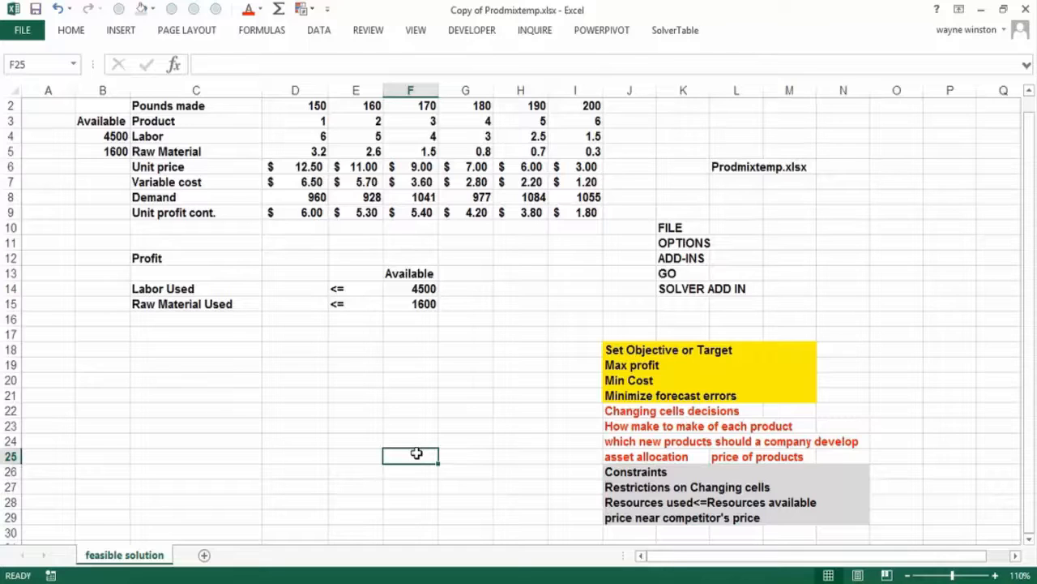
- Open the Solver parameters, review the available solving methods, and close Solver without solving
left_click(327, 36)
left_click(961, 75)
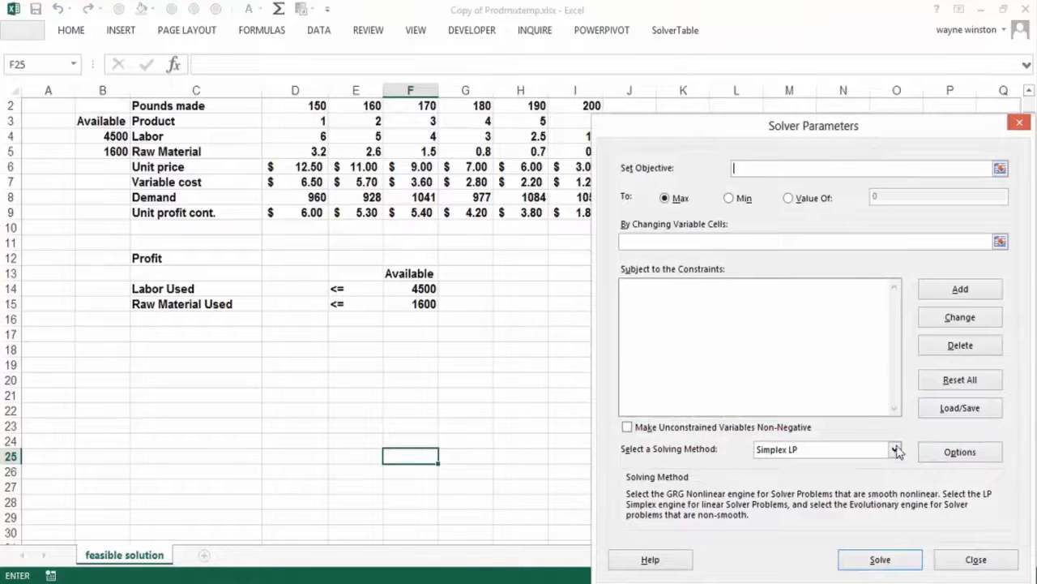
left_click(895, 450)
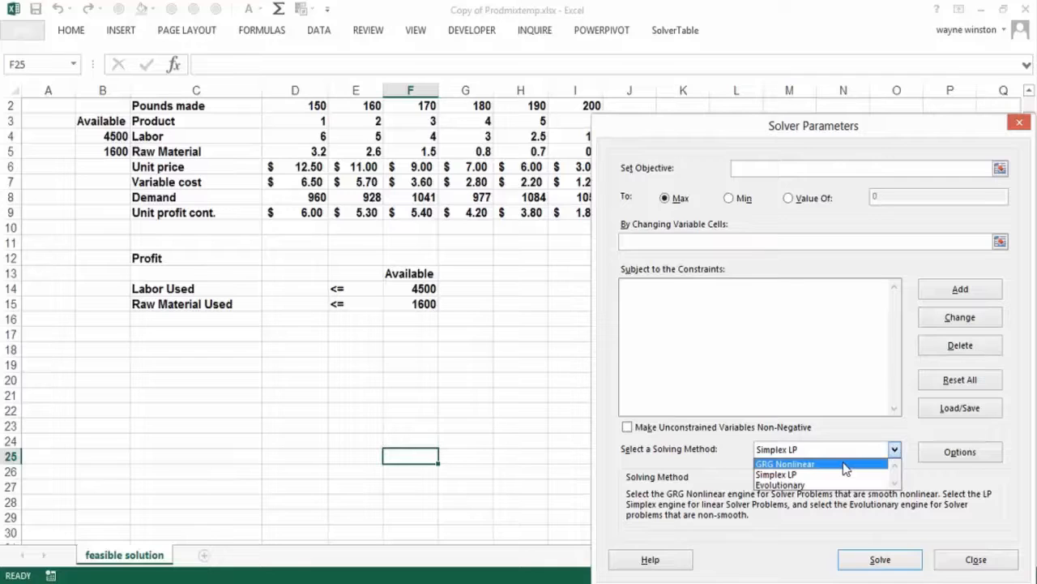
left_click(1020, 120)
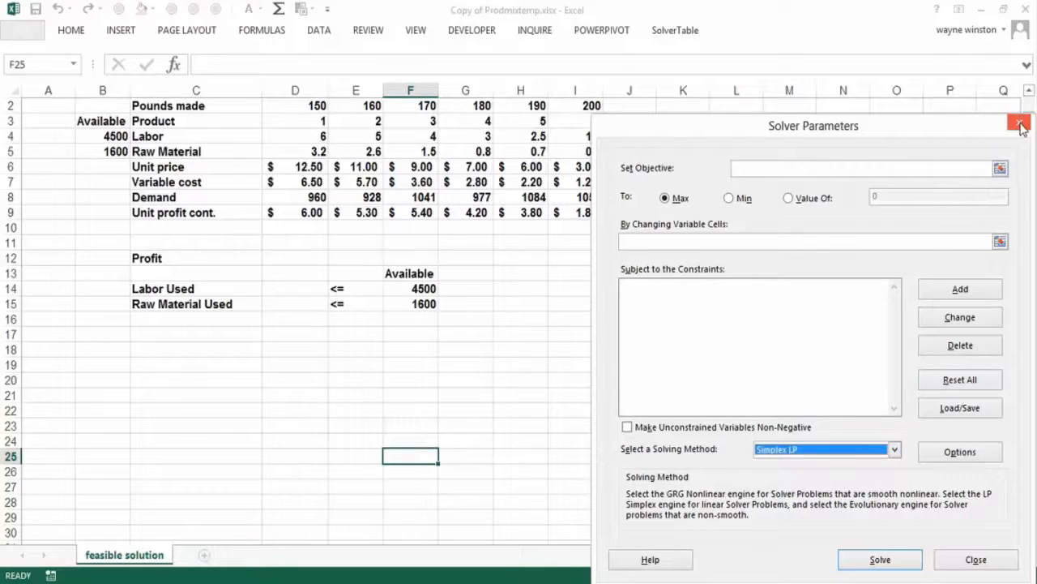
left_click(1020, 124)
left_click(350, 386)
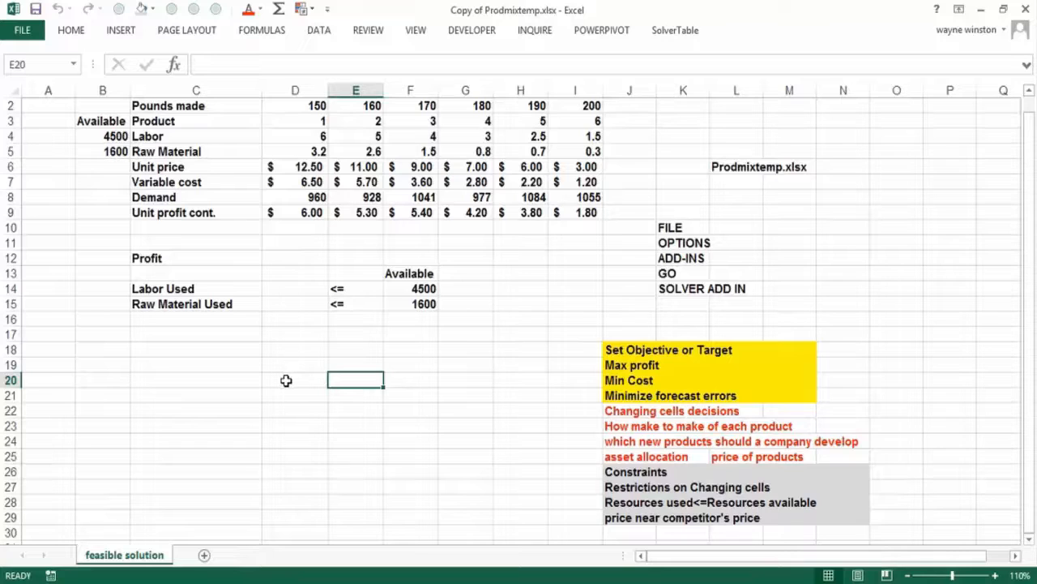
left_click(244, 396)
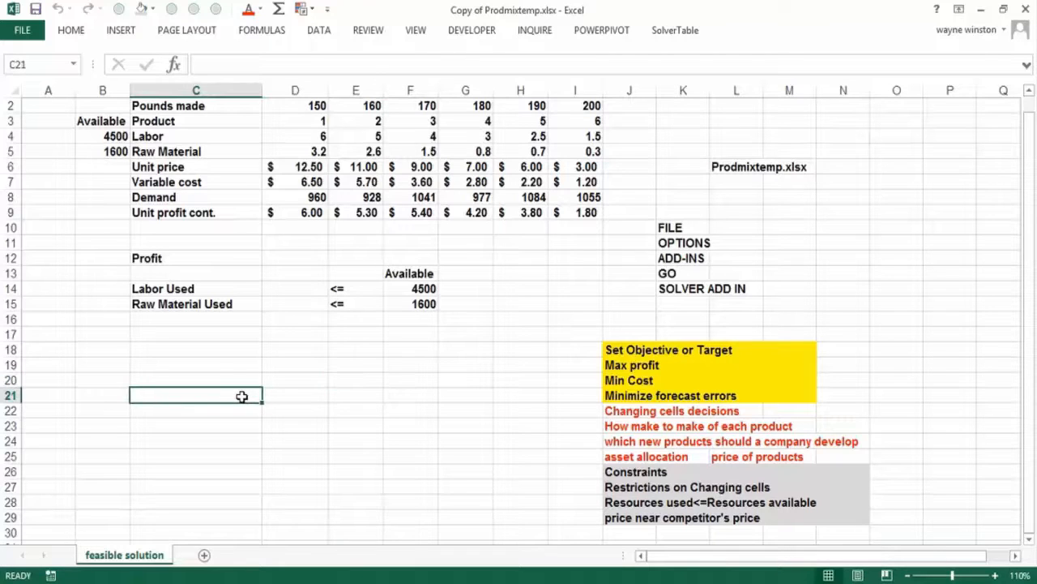
left_click(333, 354)
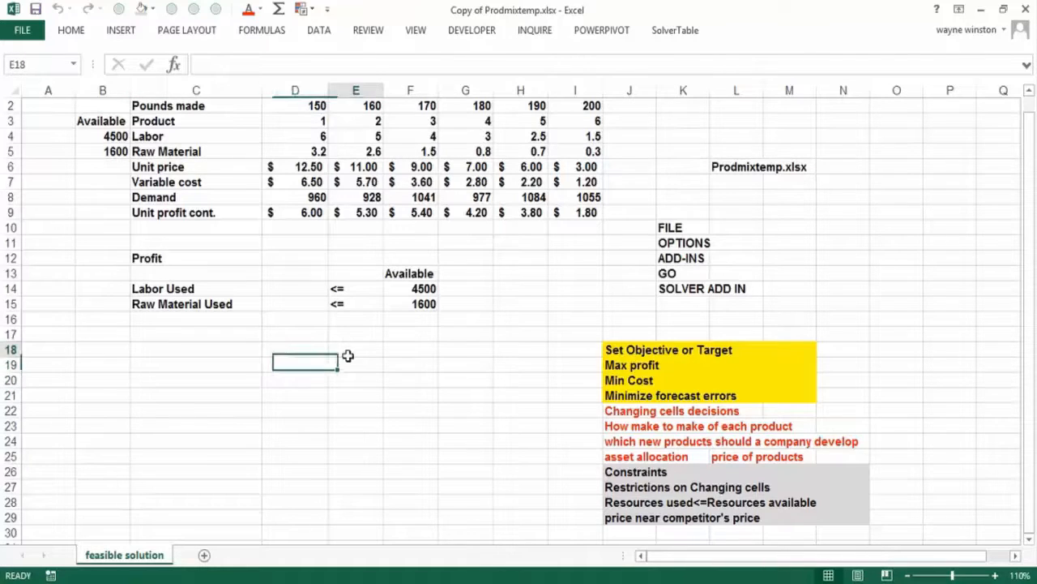
left_click(411, 354)
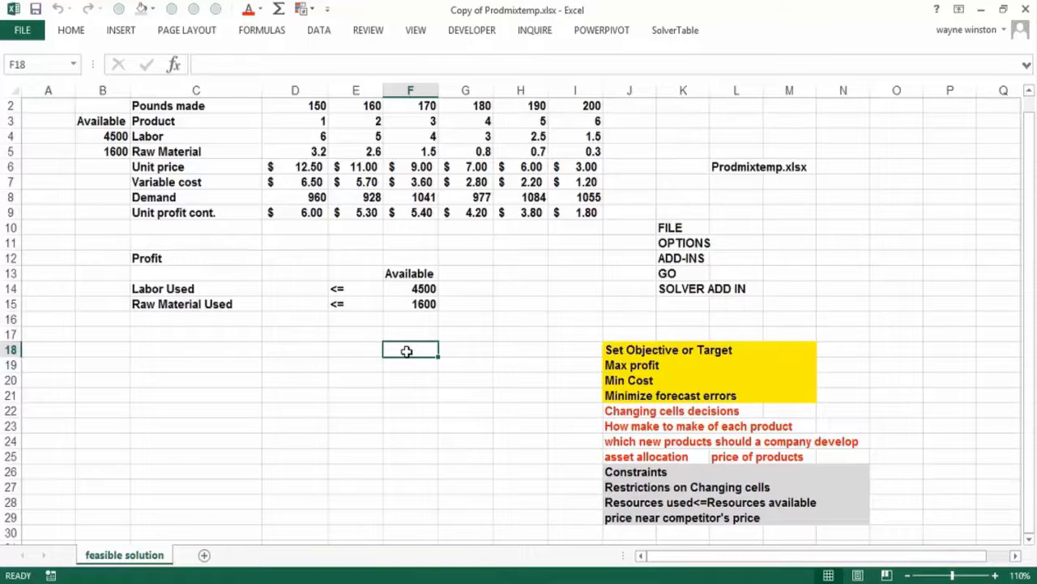
left_click(306, 365)
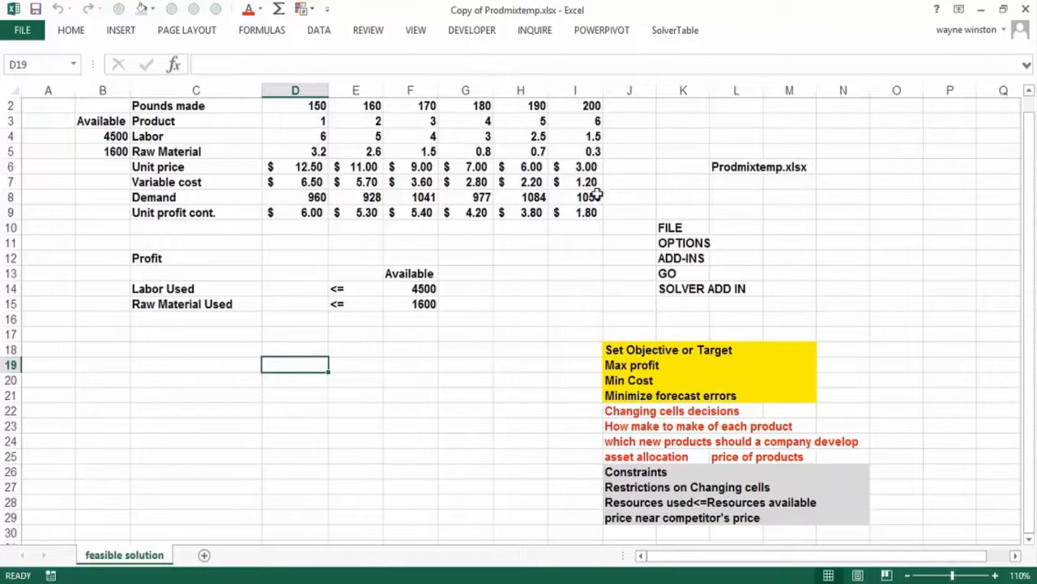
- Inspect the unit profit contribution formula for product 1 in cell D9
left_click(304, 213)
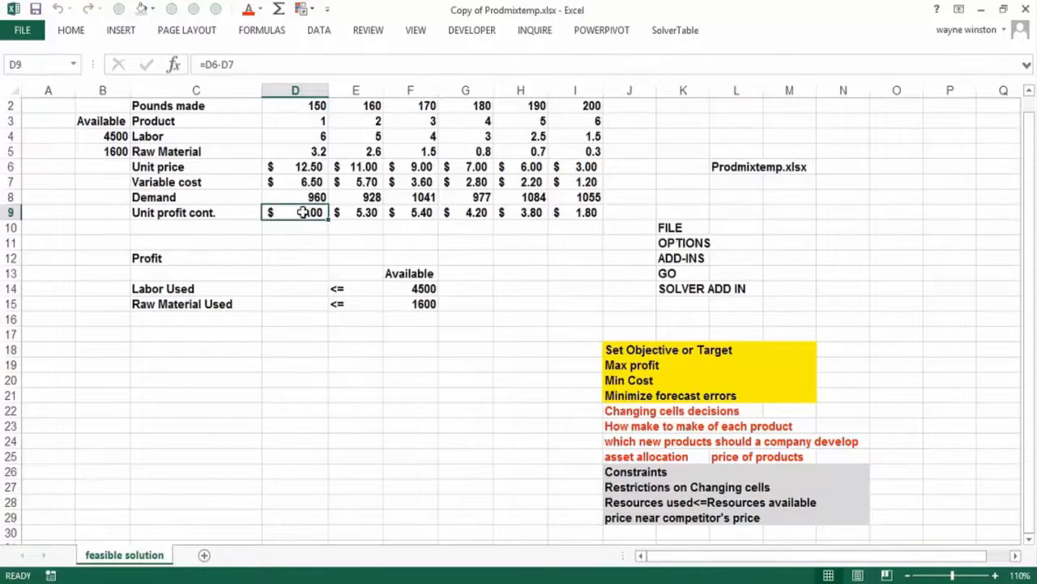
- Inspect the unit profit contribution formulas for products 1 and 2 and product 1's labor and raw material requirements
left_click(378, 212)
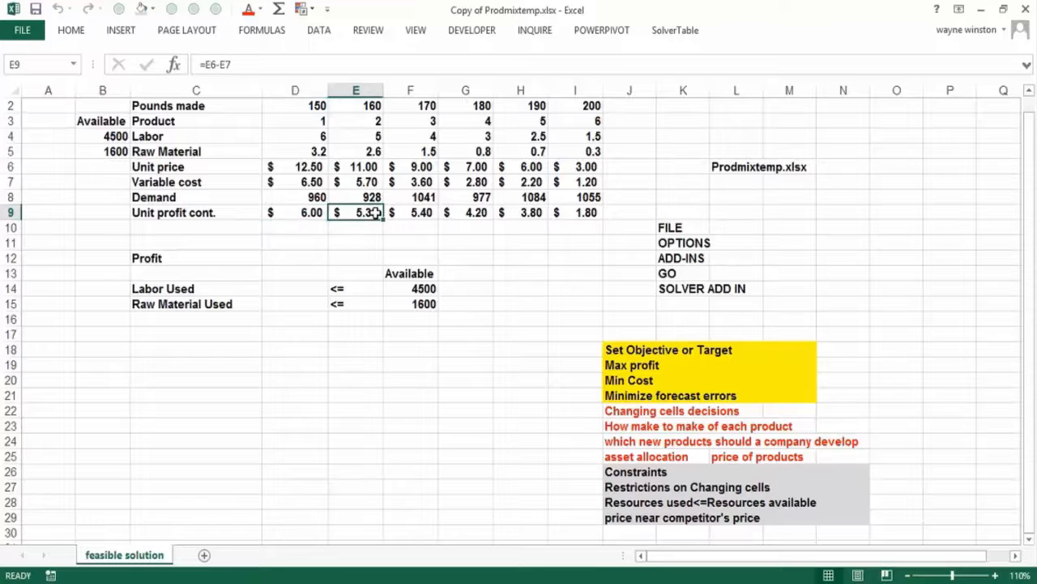
left_click(303, 215)
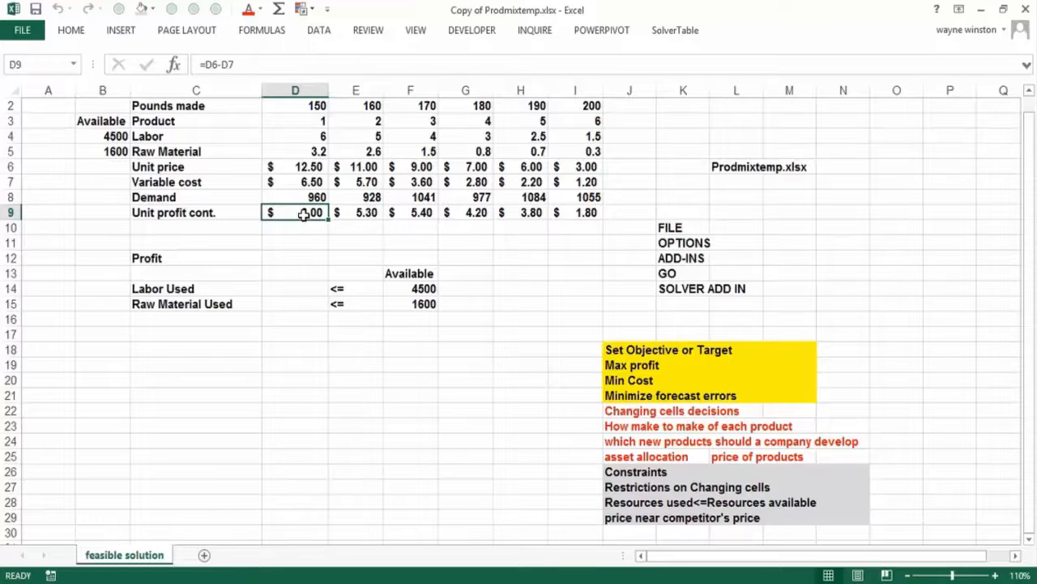
left_click(366, 212)
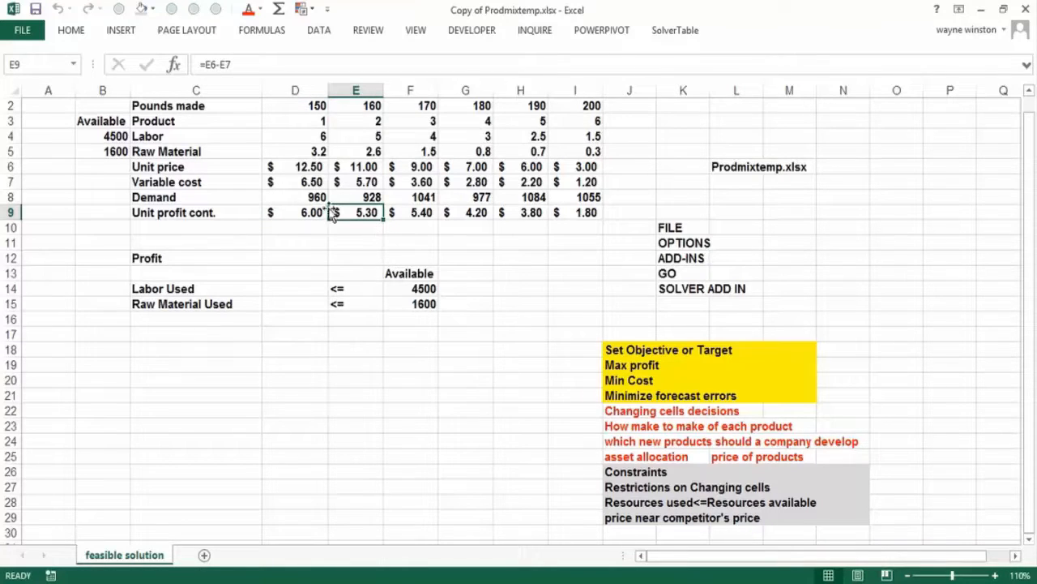
left_click(297, 138)
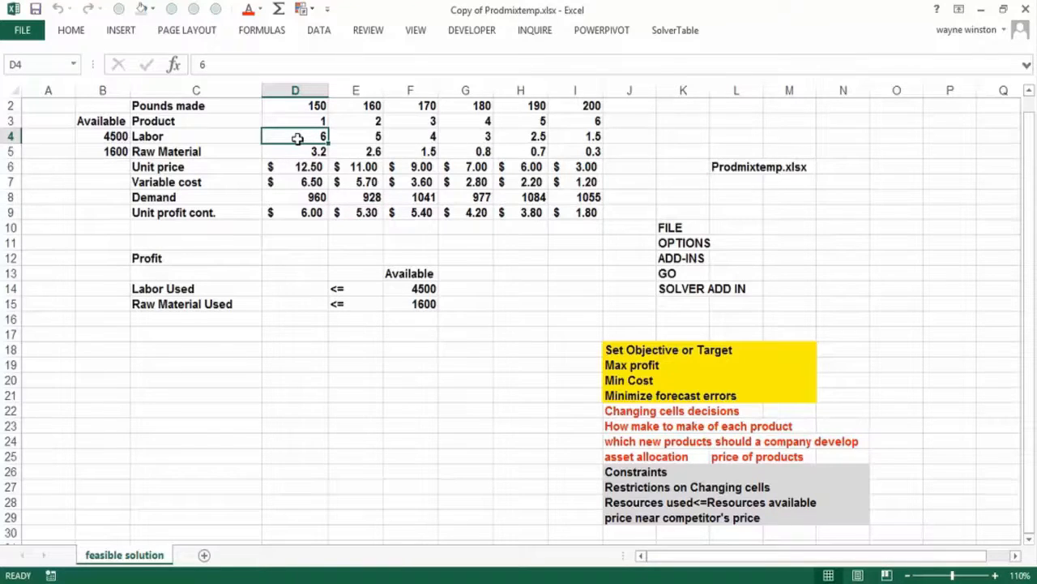
left_click(293, 151)
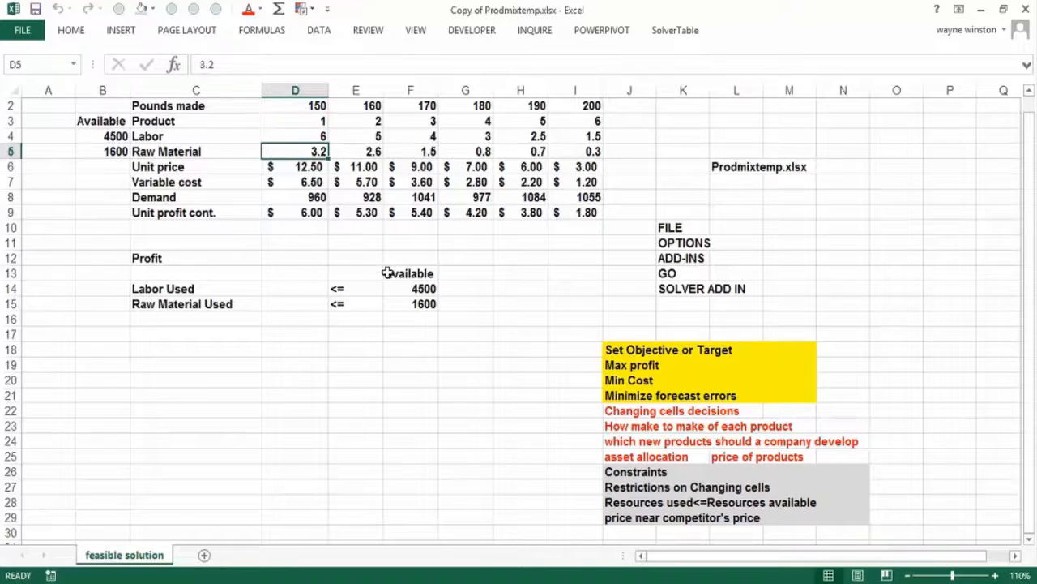
- Inspect the available labor and raw material cells F14:F15 and the demand for products 1 and 2
left_click(409, 292)
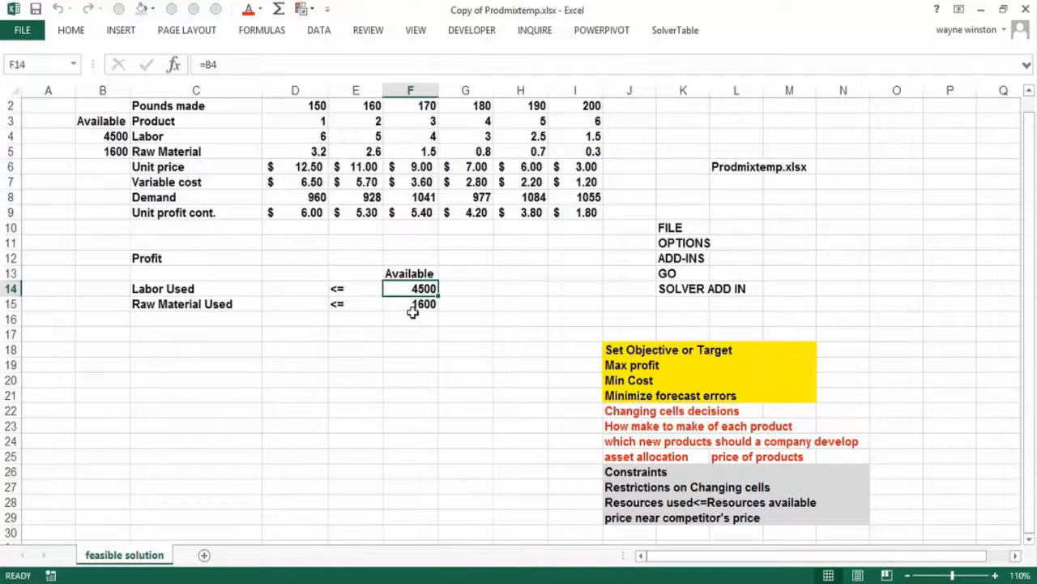
left_click(413, 316)
left_click(413, 305)
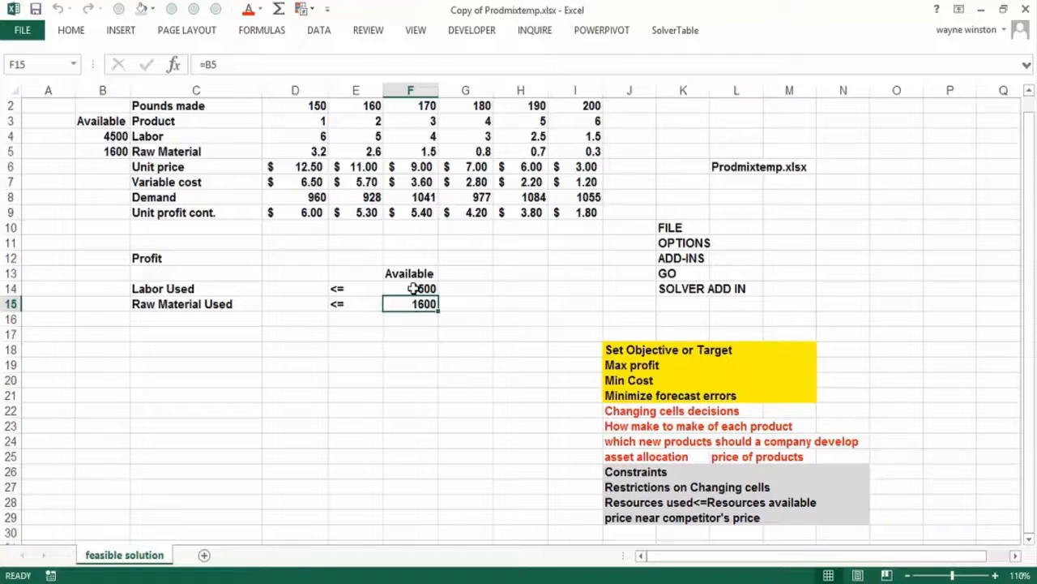
left_click(409, 288)
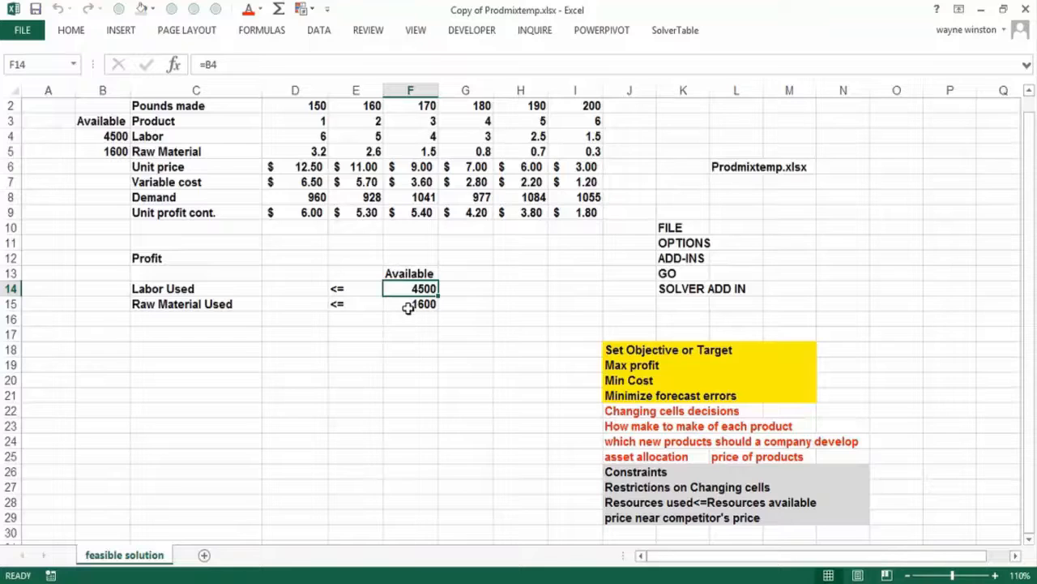
left_click(305, 198)
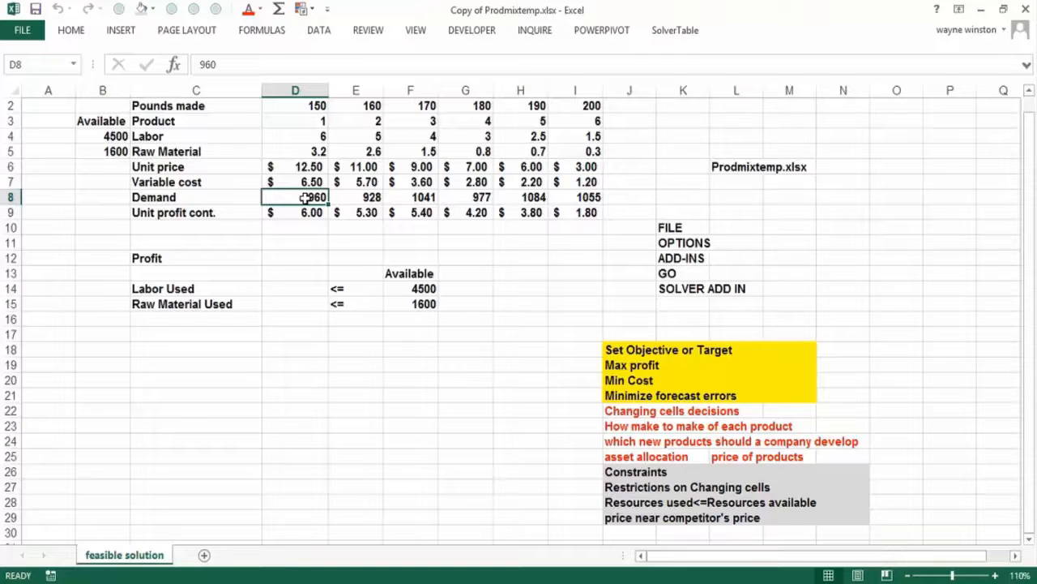
left_click(350, 196)
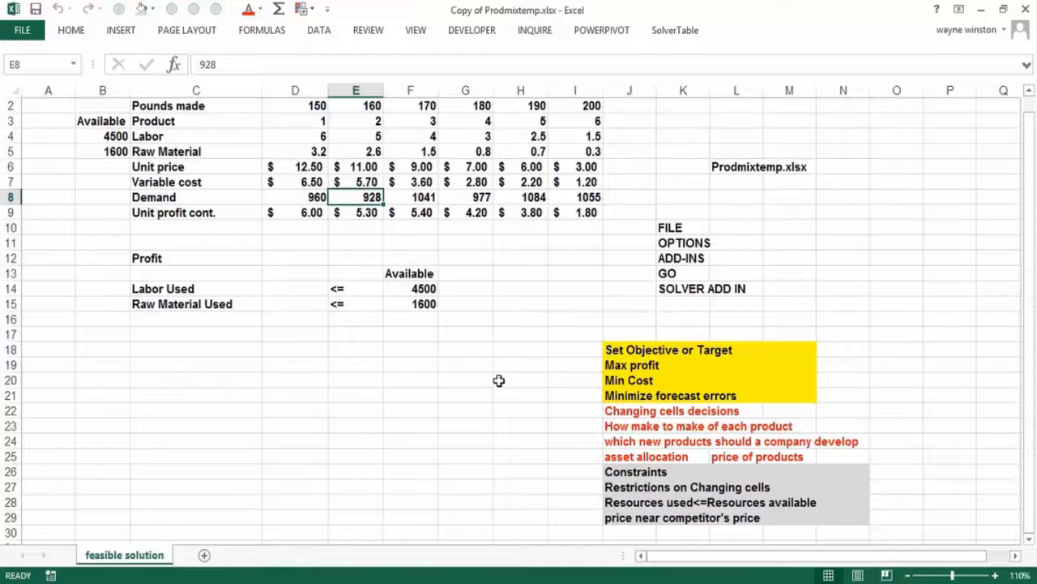
- Enter the heading "Objective" in C18 and the goal "Max profit" in C19
left_click(217, 347)
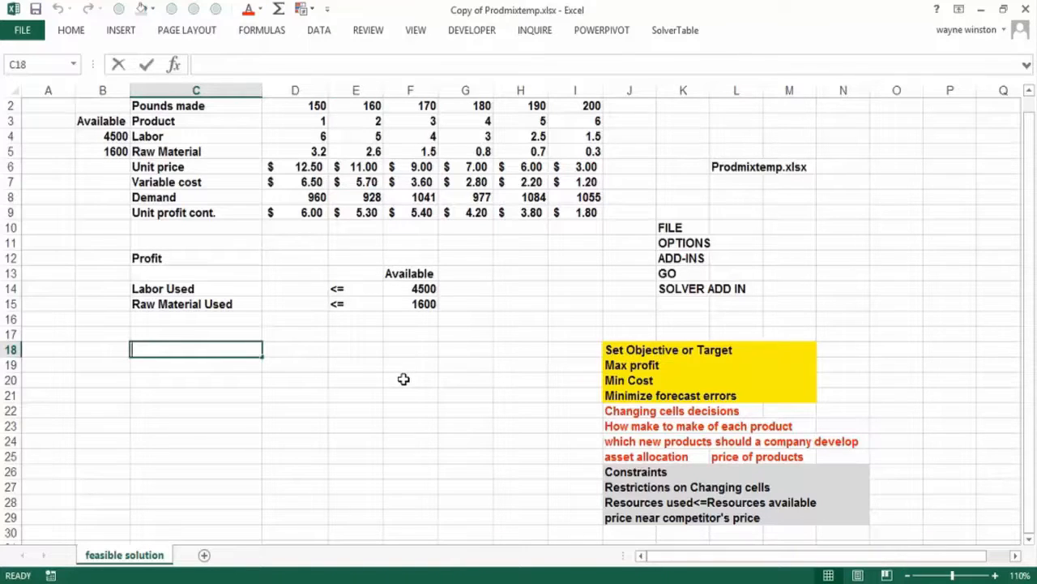
type("Objective")
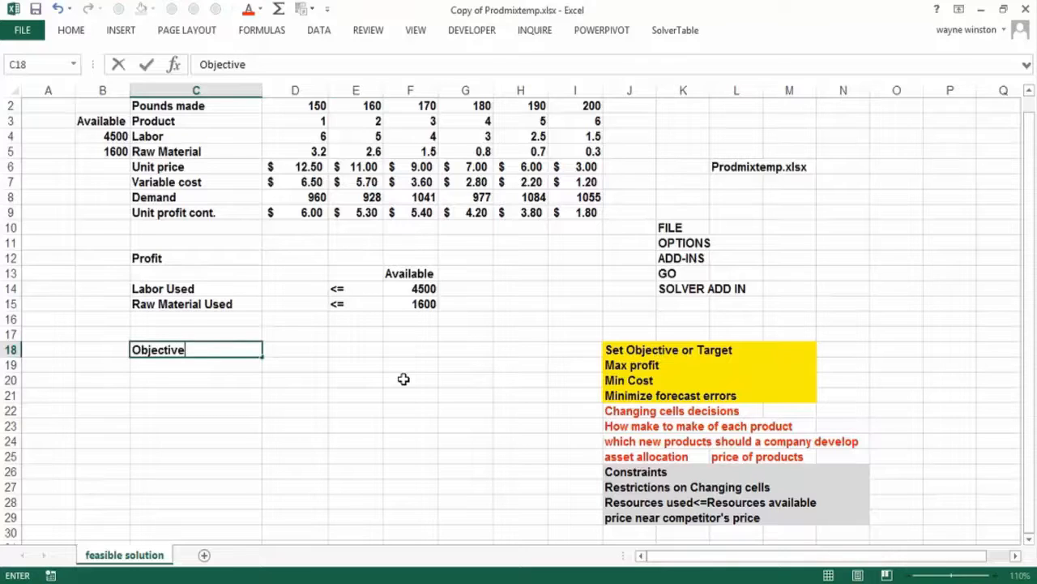
key("Return")
type("Ma")
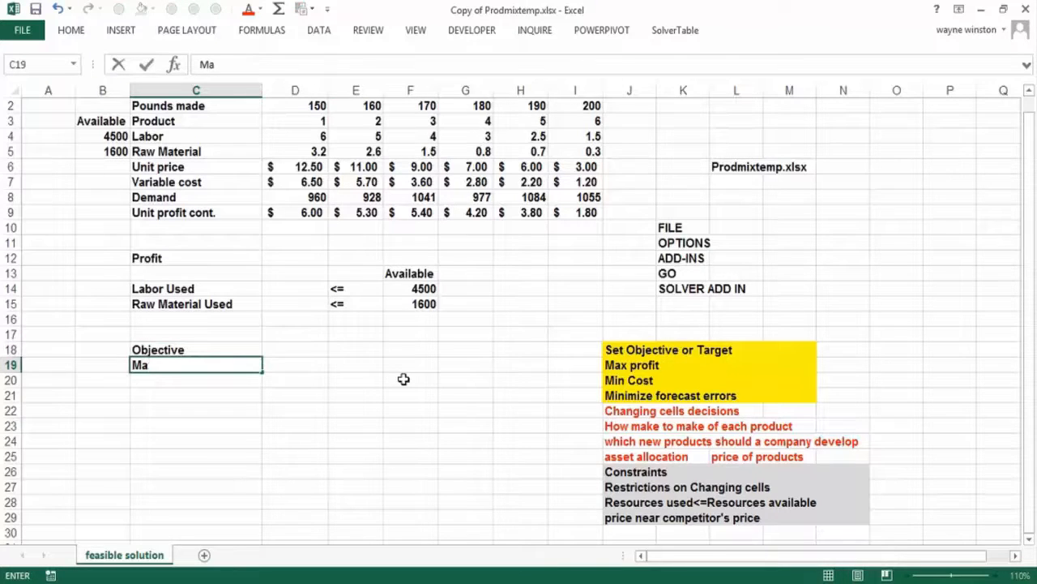
type("x profit")
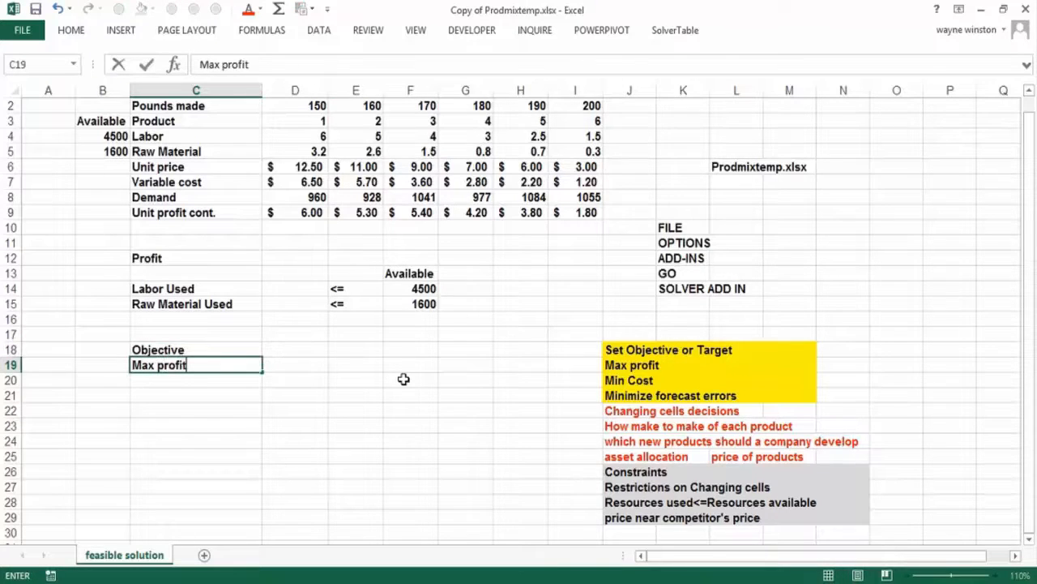
key("Return")
- Enter the heading "Changing cells" in C20 and "How many pounds to make of each product" in C21
type("Ca")
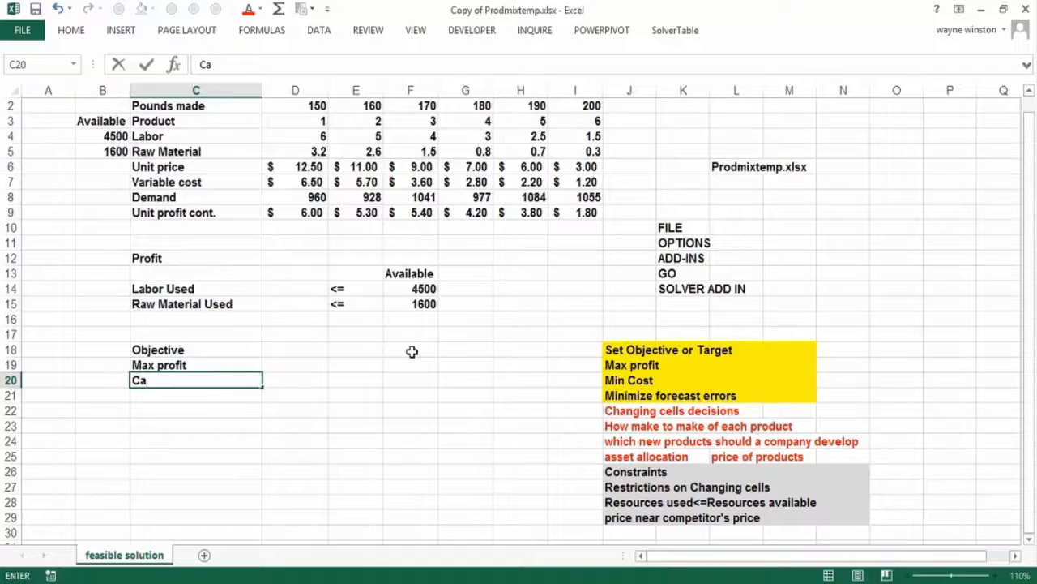
key("BackSpace")
type("hanging c")
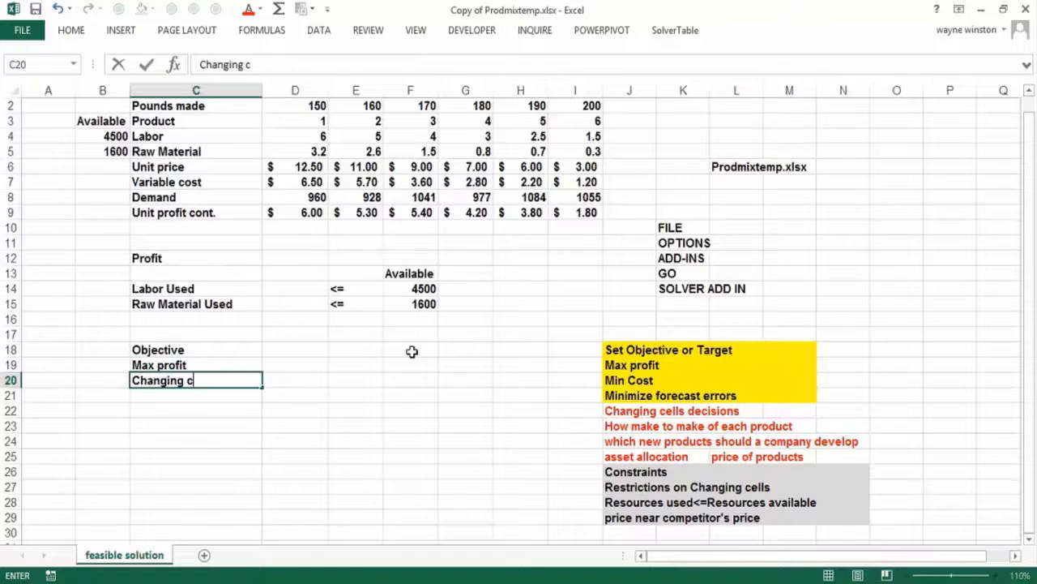
type("ells")
key("Return")
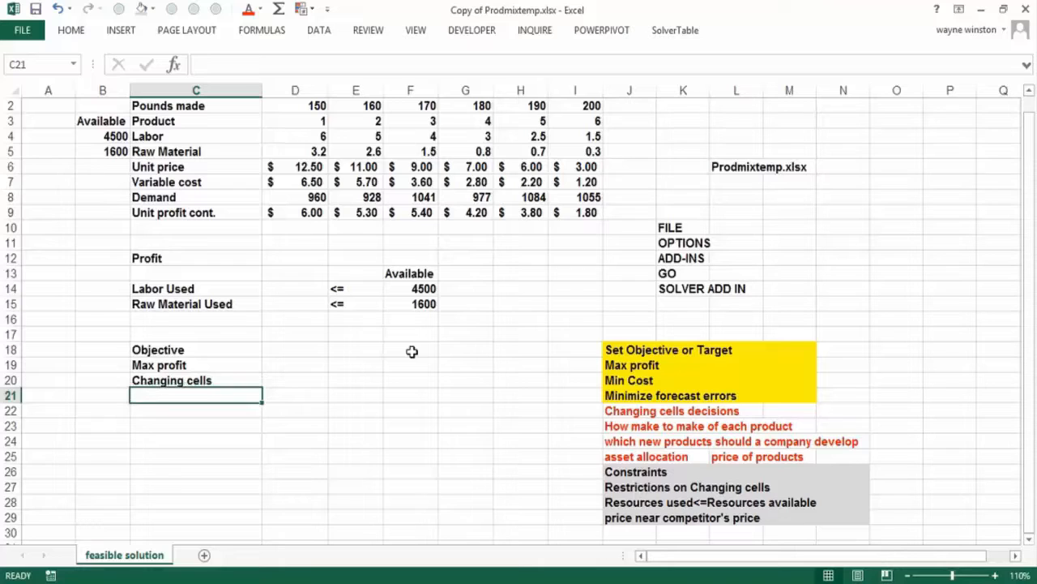
type("How man")
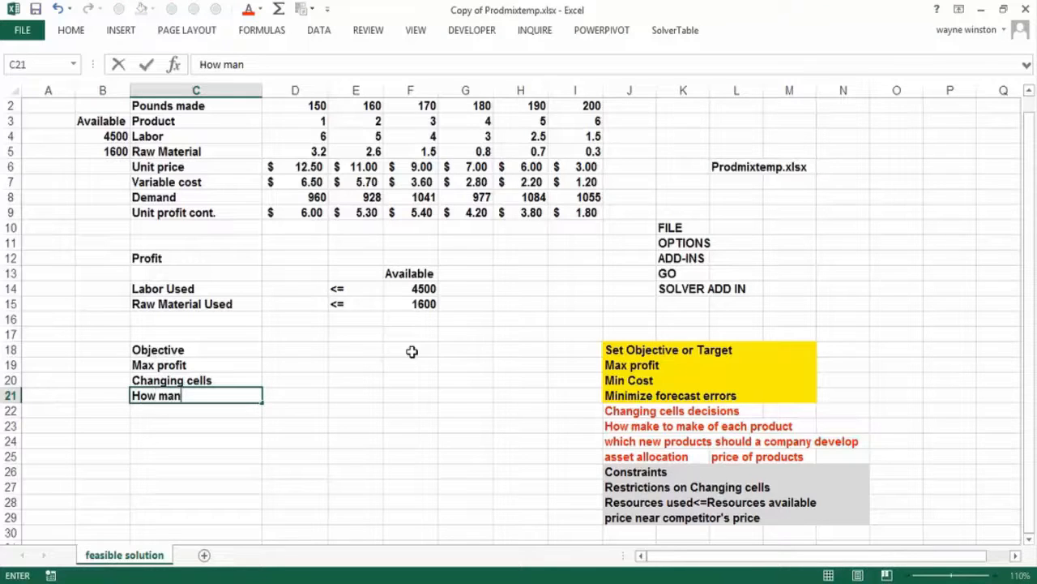
type("y pounds to ")
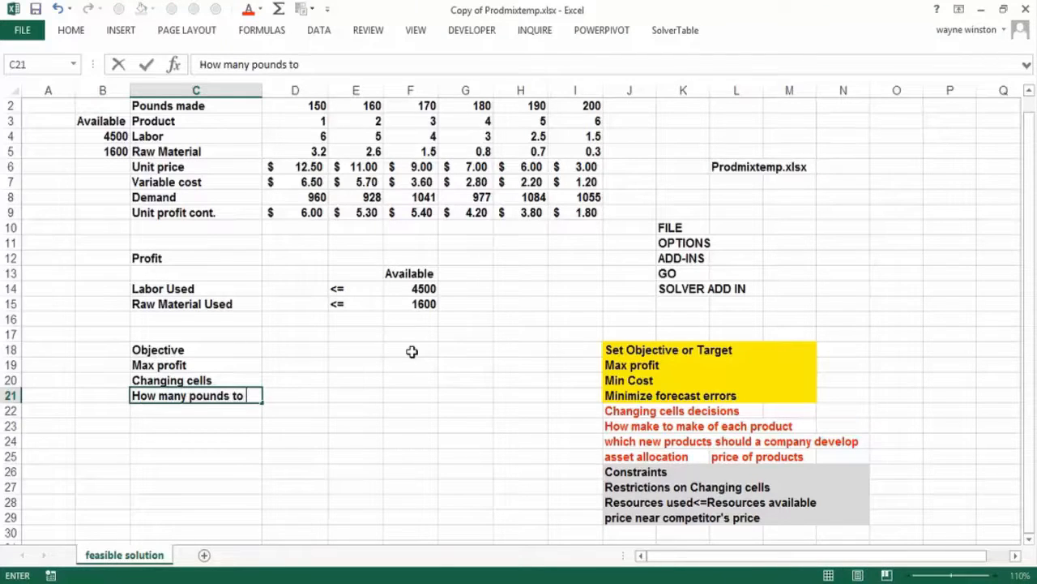
type("make of eac")
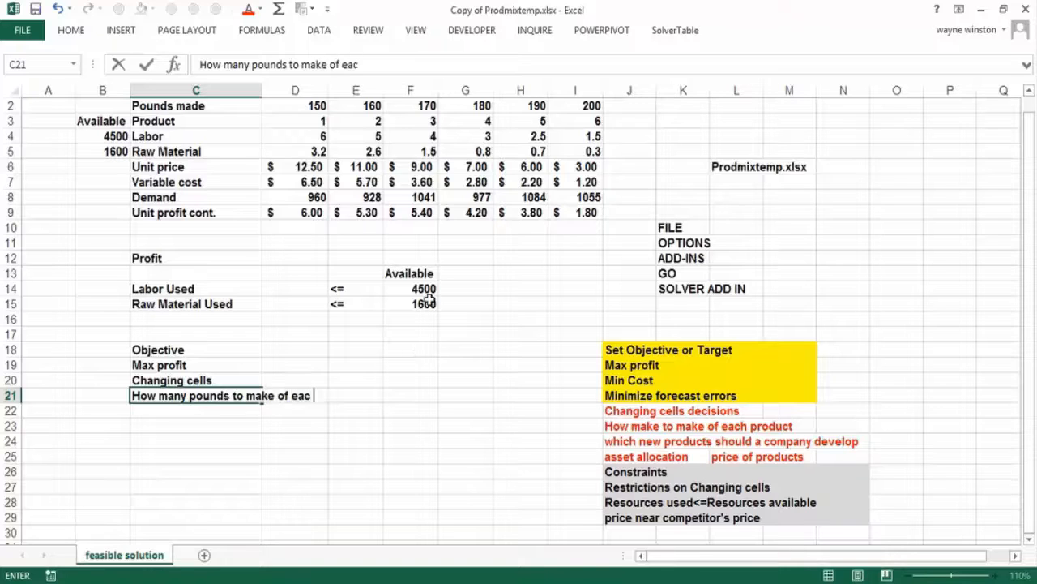
type("h product")
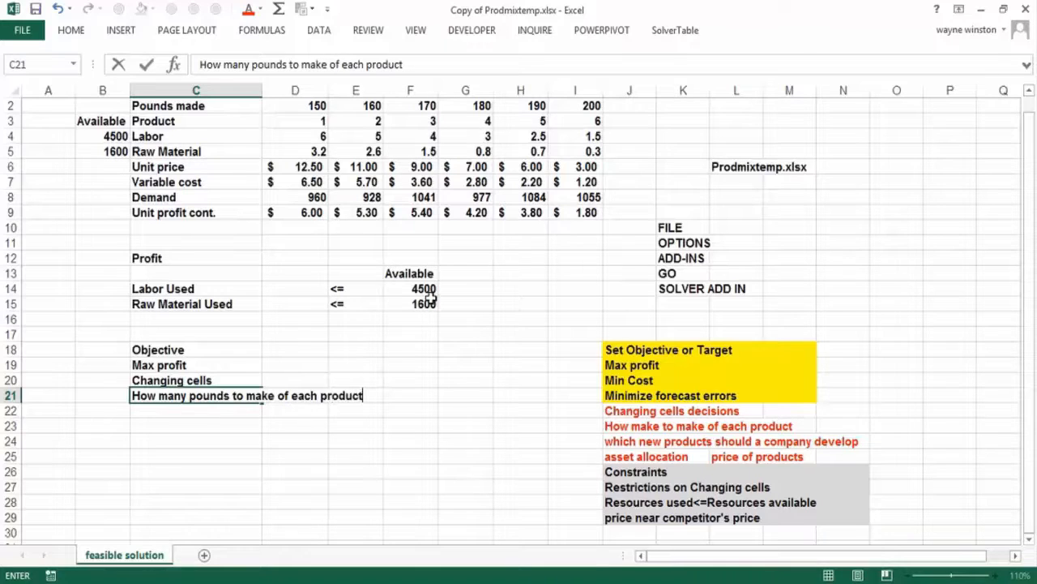
key("ctrl+Return")
key("Down")
- Enter the heading "Constraints" in C22 and the constraint "Resources used<=resources available" in C23
type("Constra")
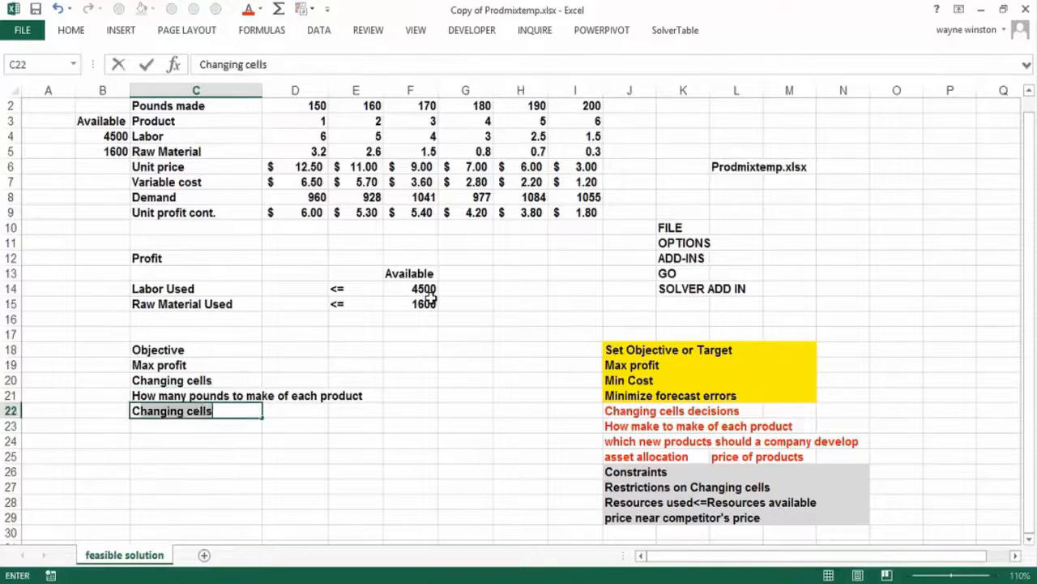
type("ints")
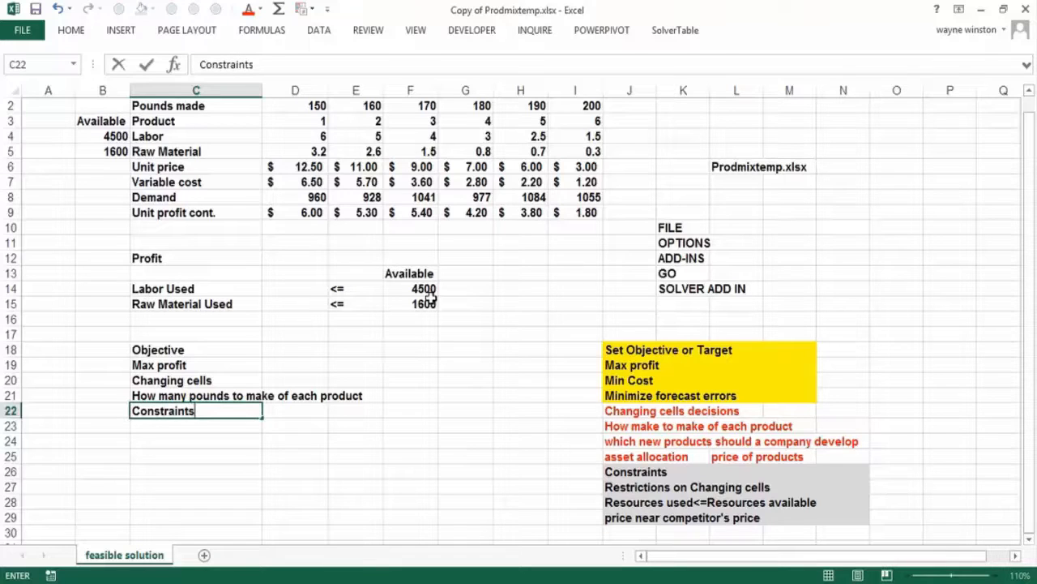
key("Return")
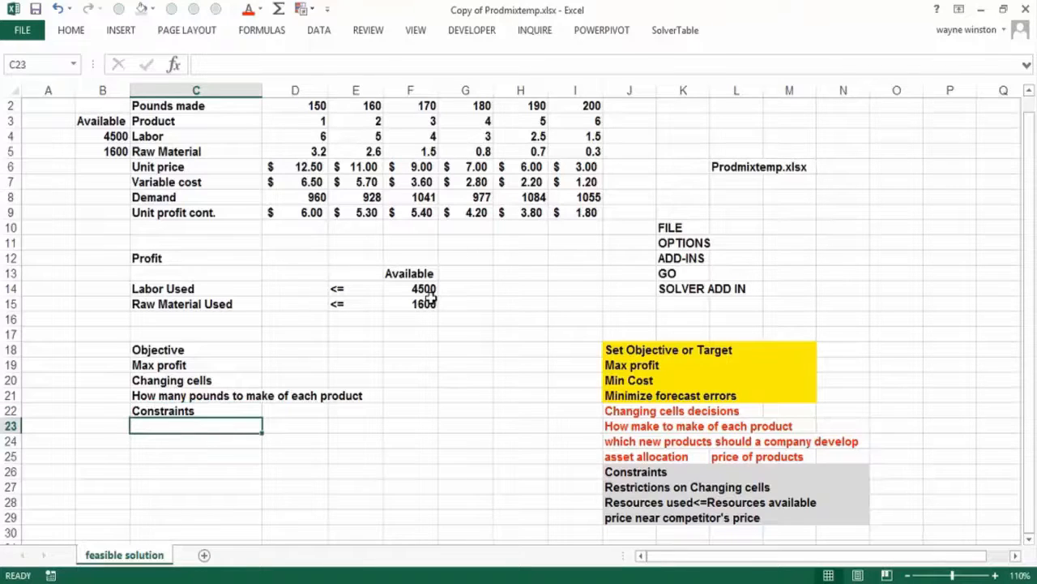
type("Resourc")
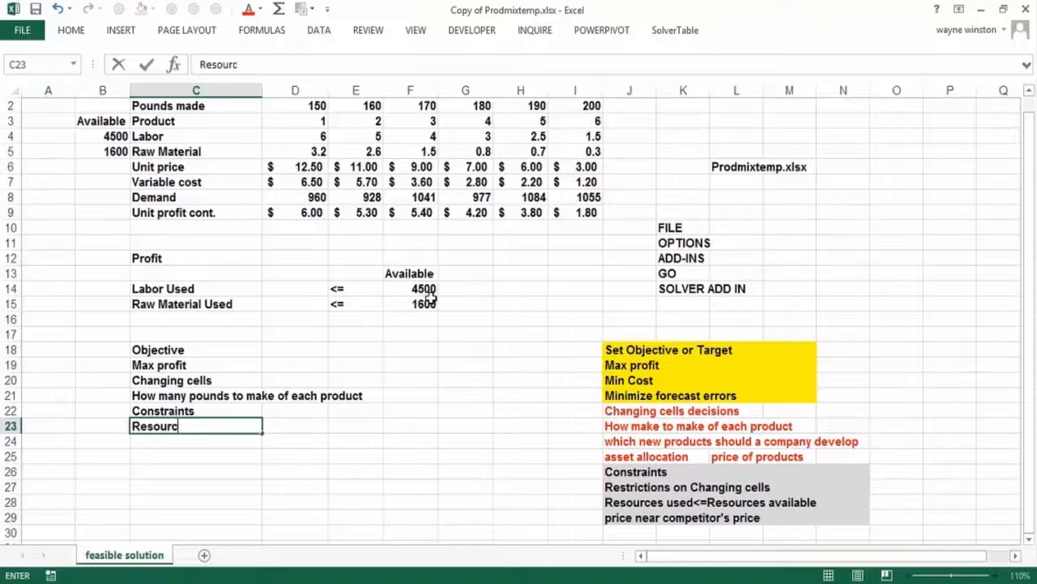
type("es used<")
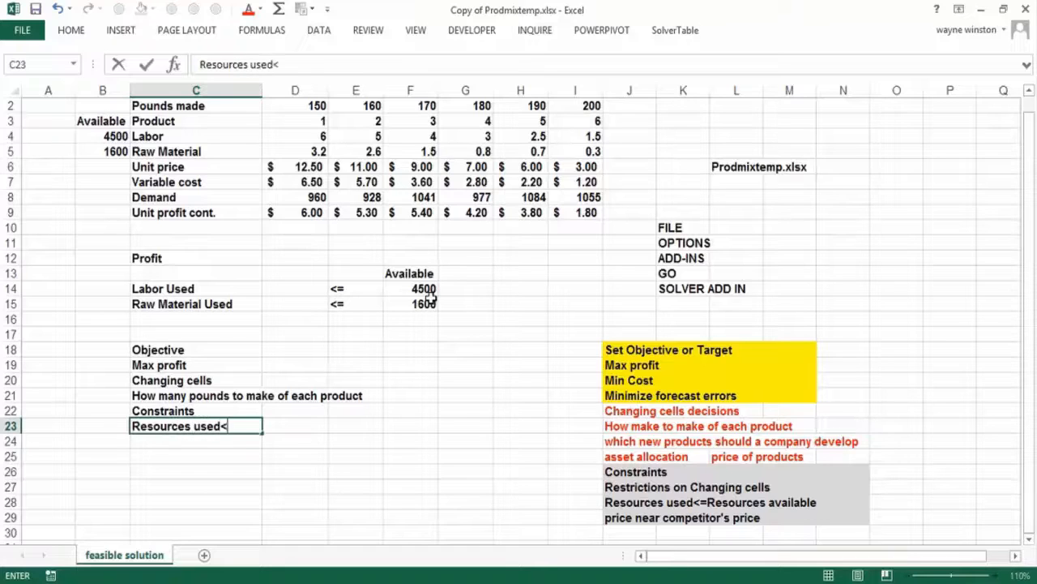
type("=resources")
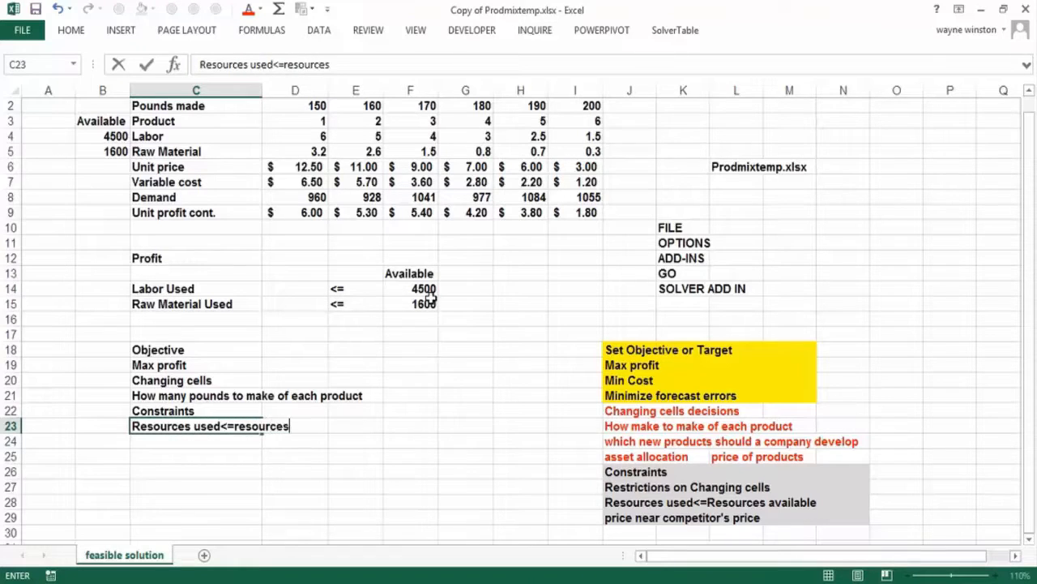
type(" available")
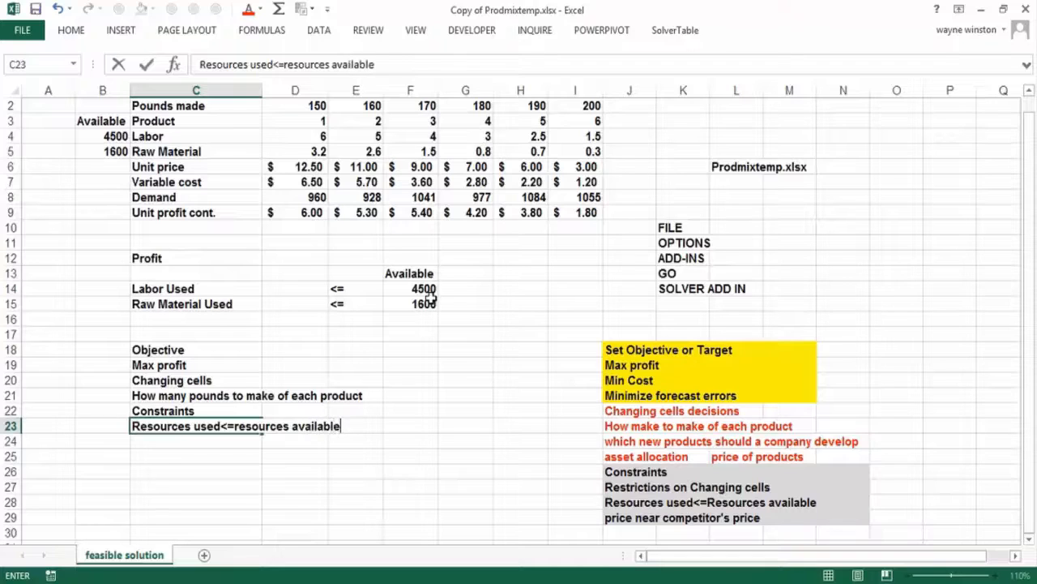
key("Return")
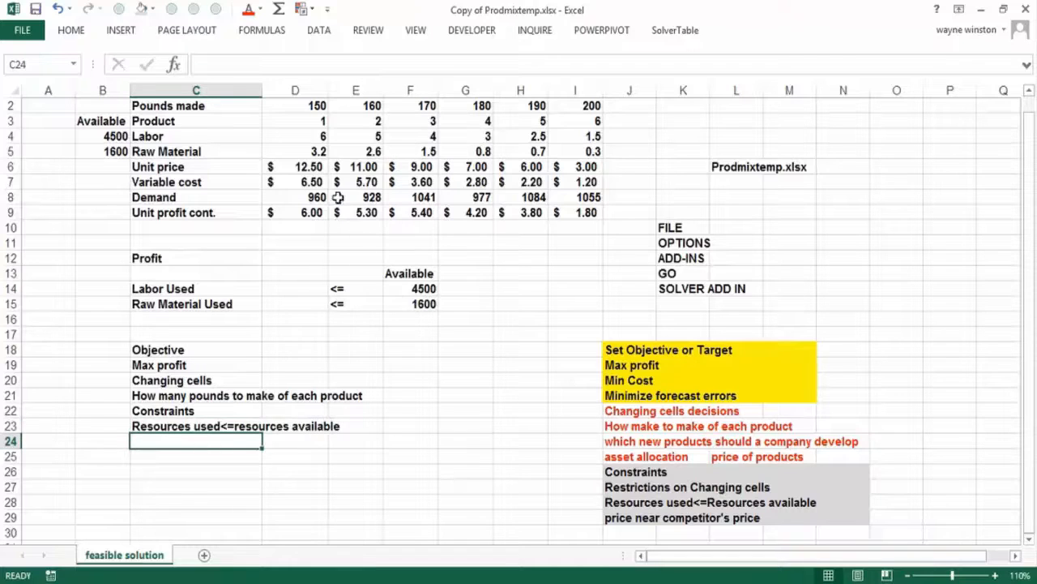
- Enter the demand constraint "Pounds made product<=Demand for product" in cell C24
type("Pounds made")
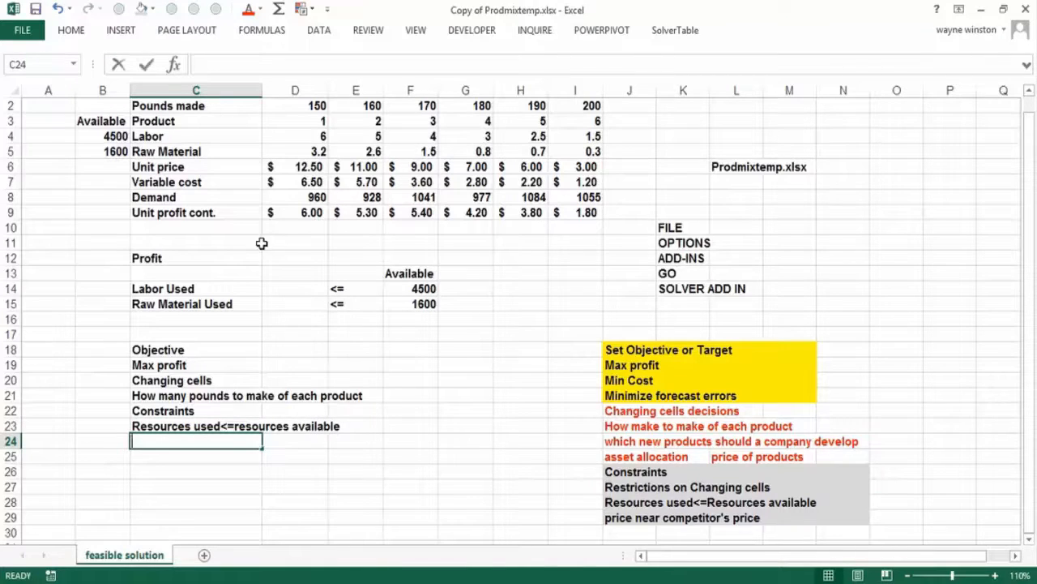
type(" pro")
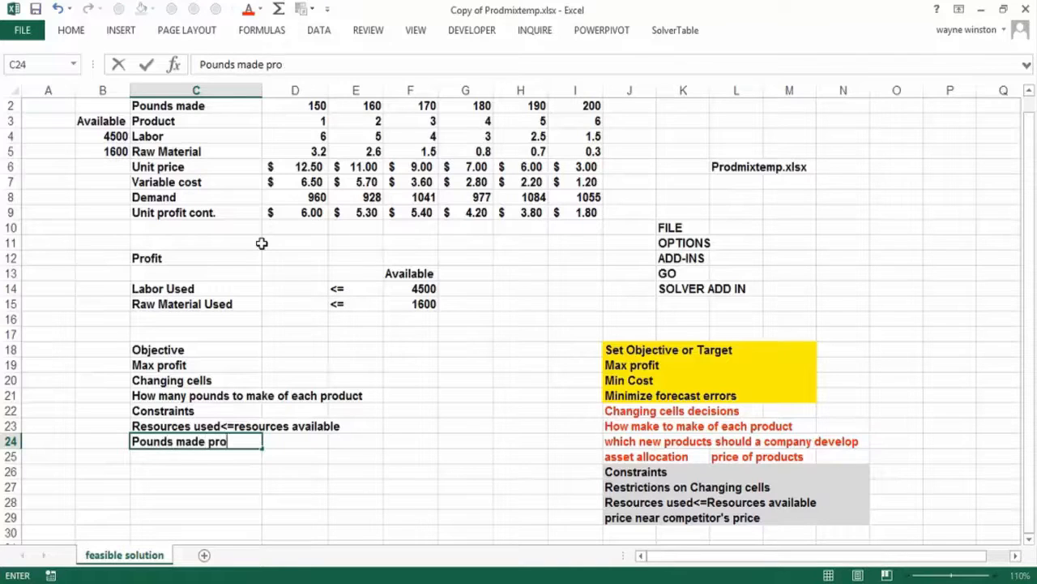
type("duct<=")
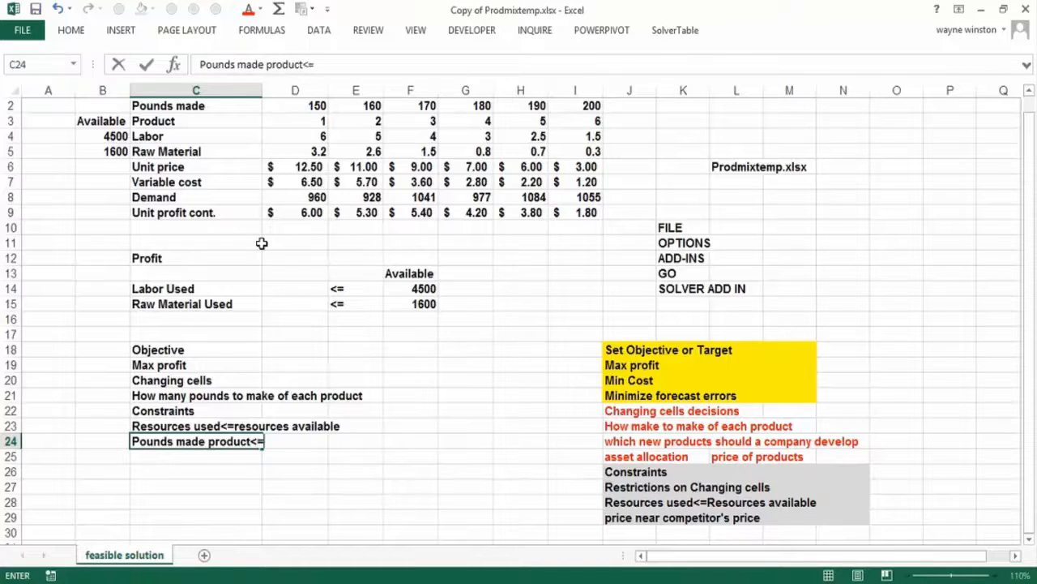
type("Demand for product")
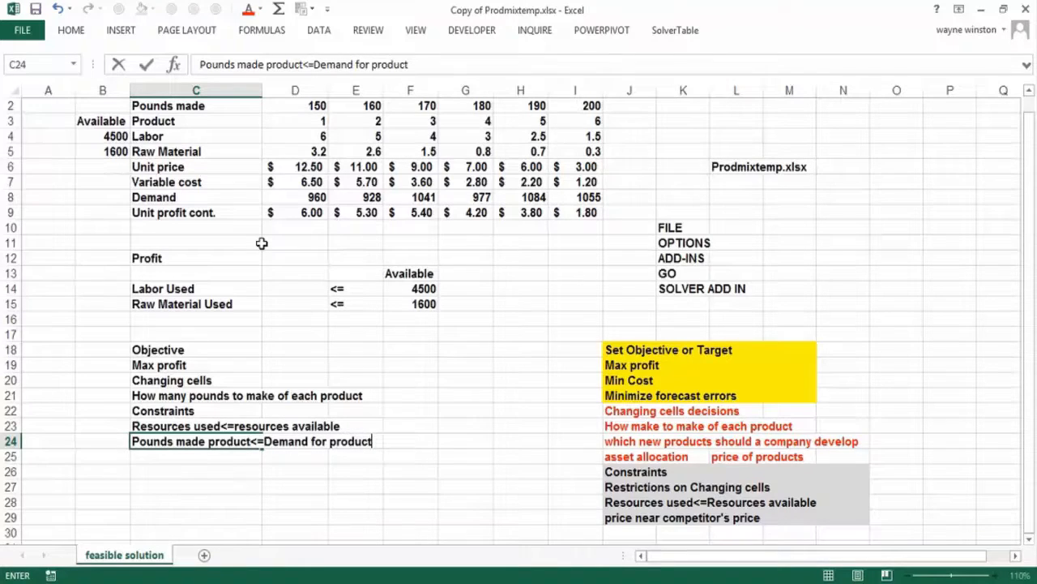
key("Return")
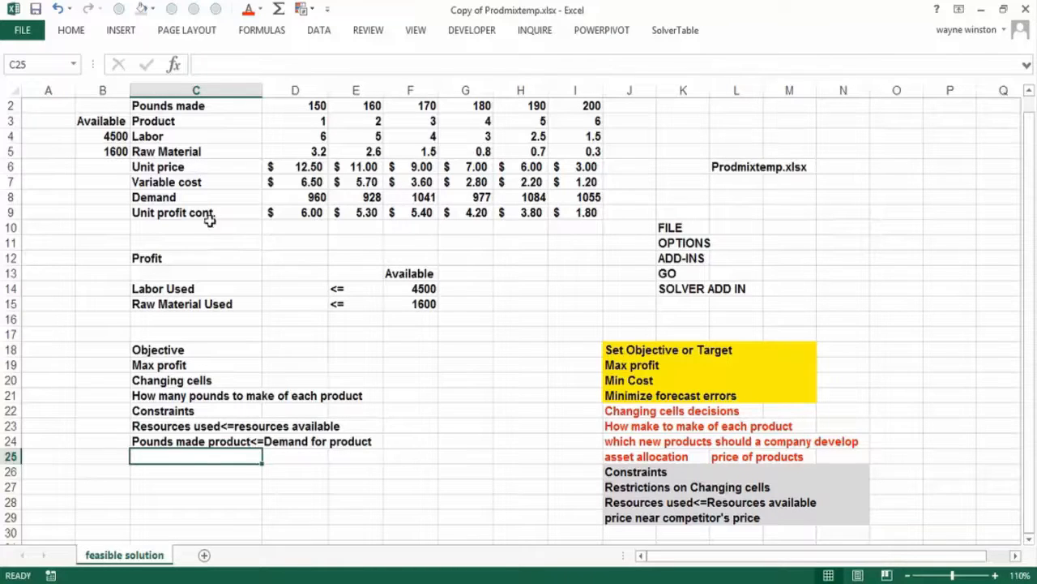
- Open the view with the workbook's file information and the program options
left_click(35, 39)
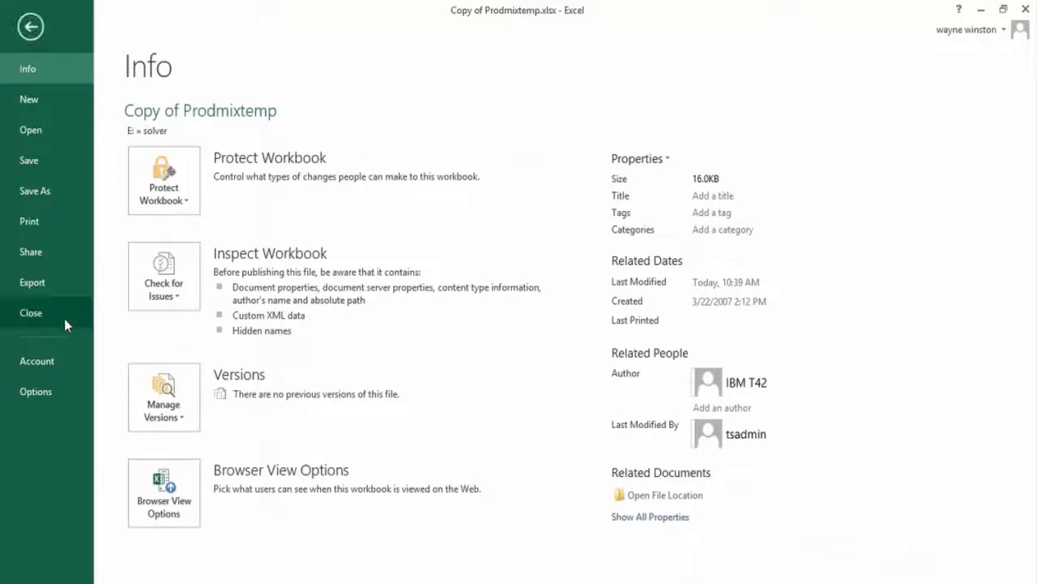